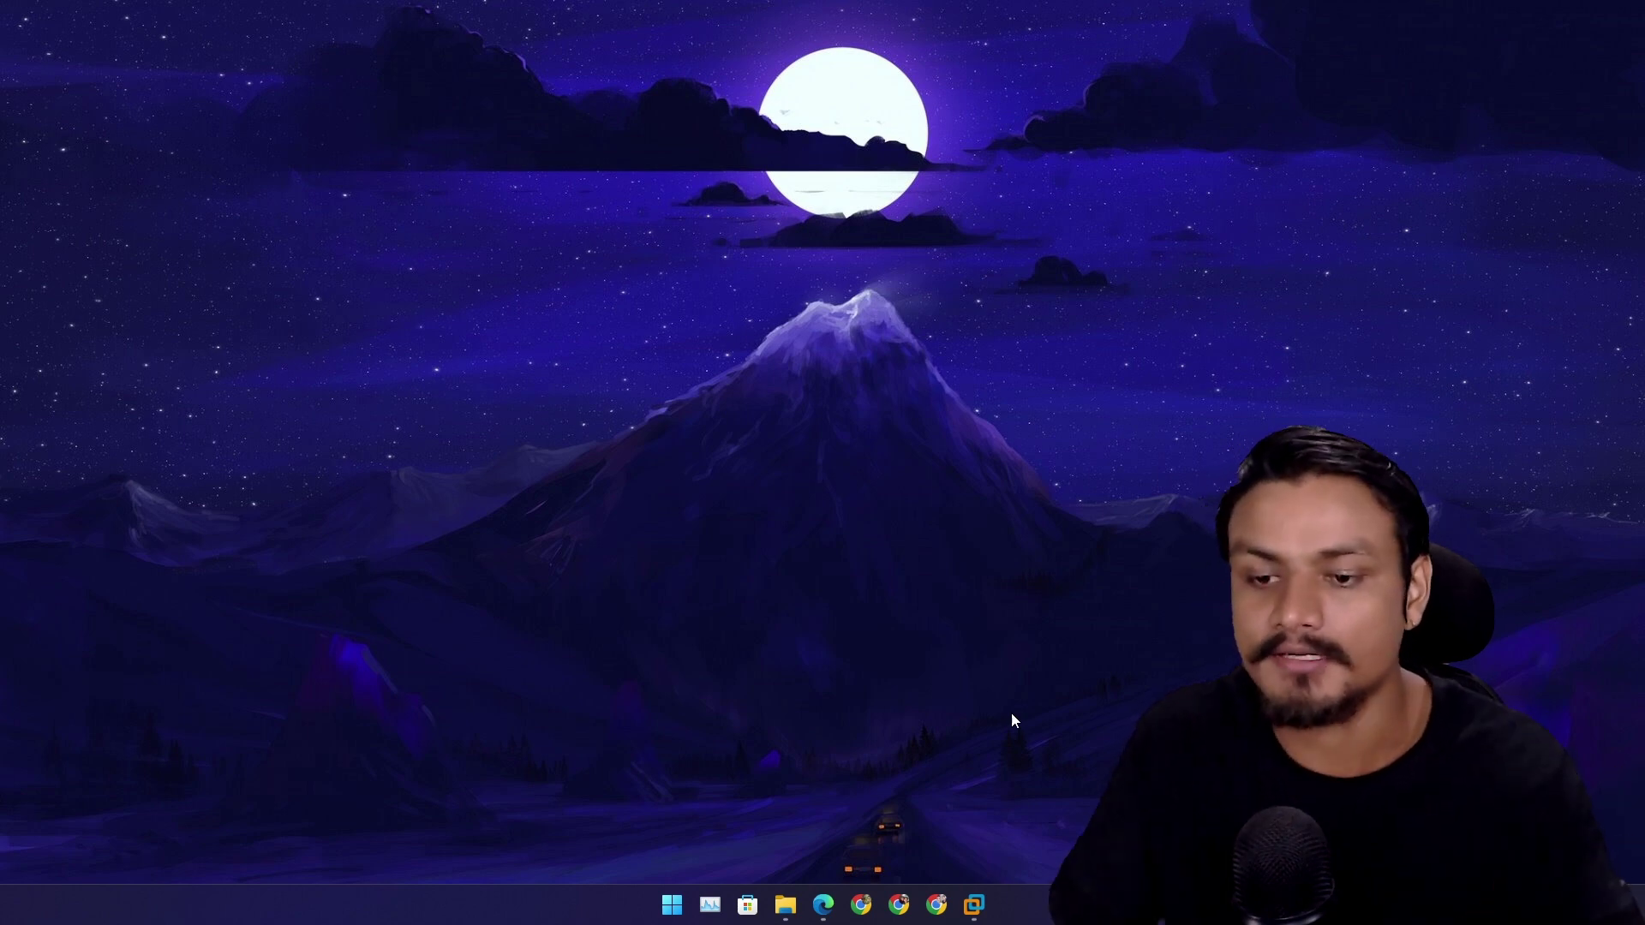
# Compare the desktop and New folder right-click menus, expanding each to the classic full menu
pyautogui.rightClick(638, 377)
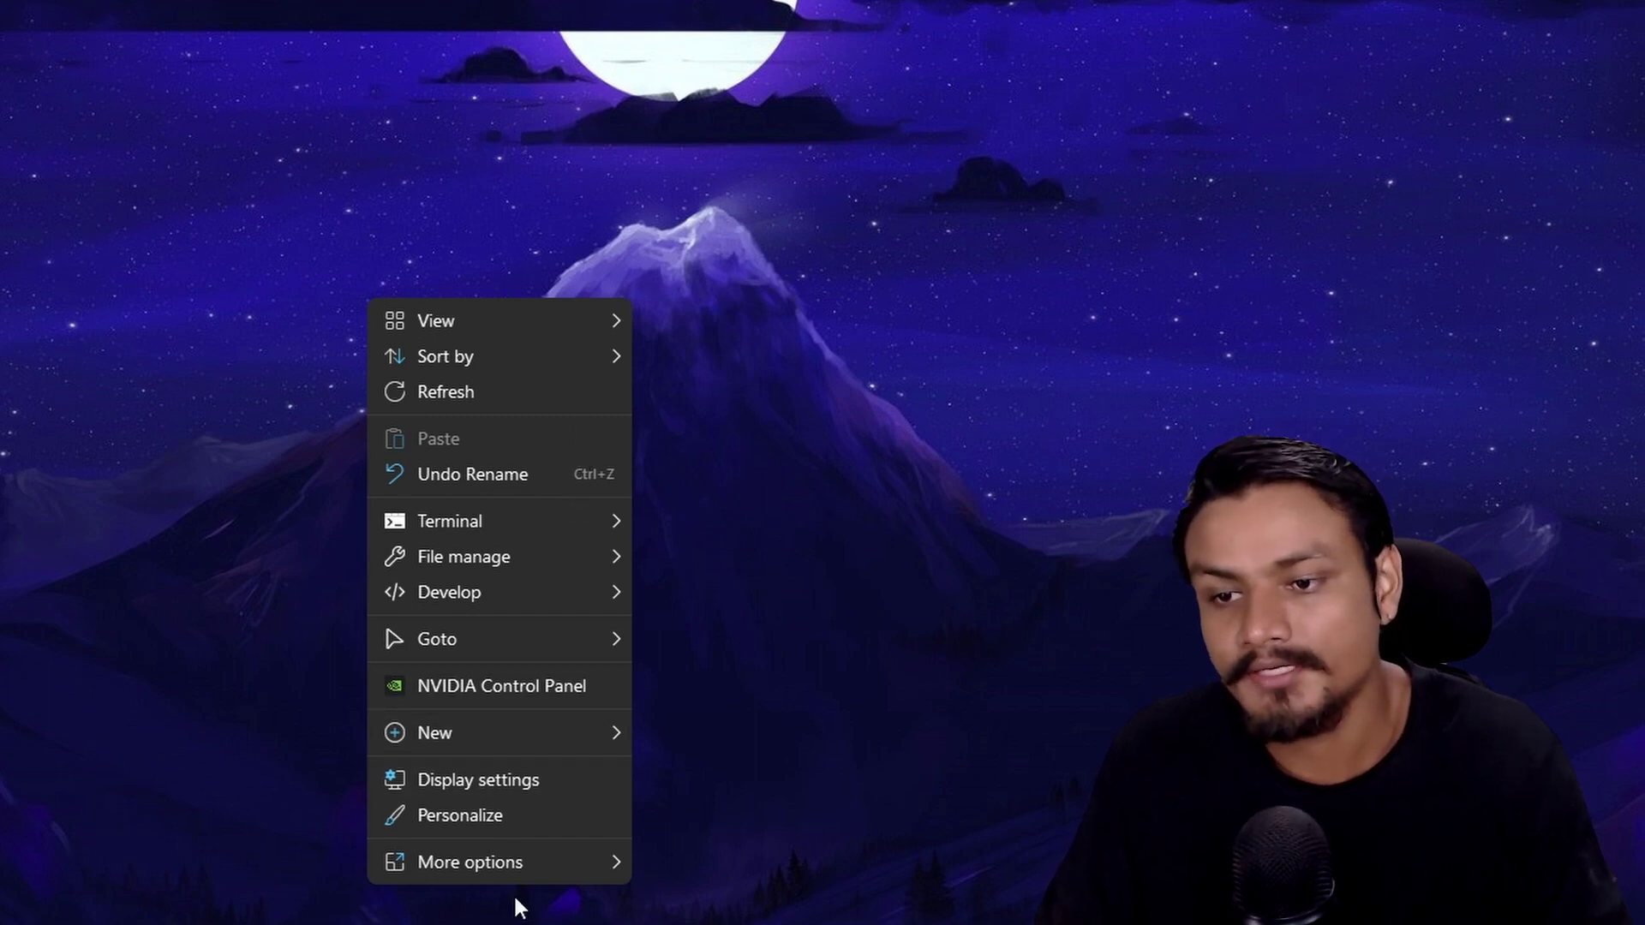
pyautogui.click(992, 828)
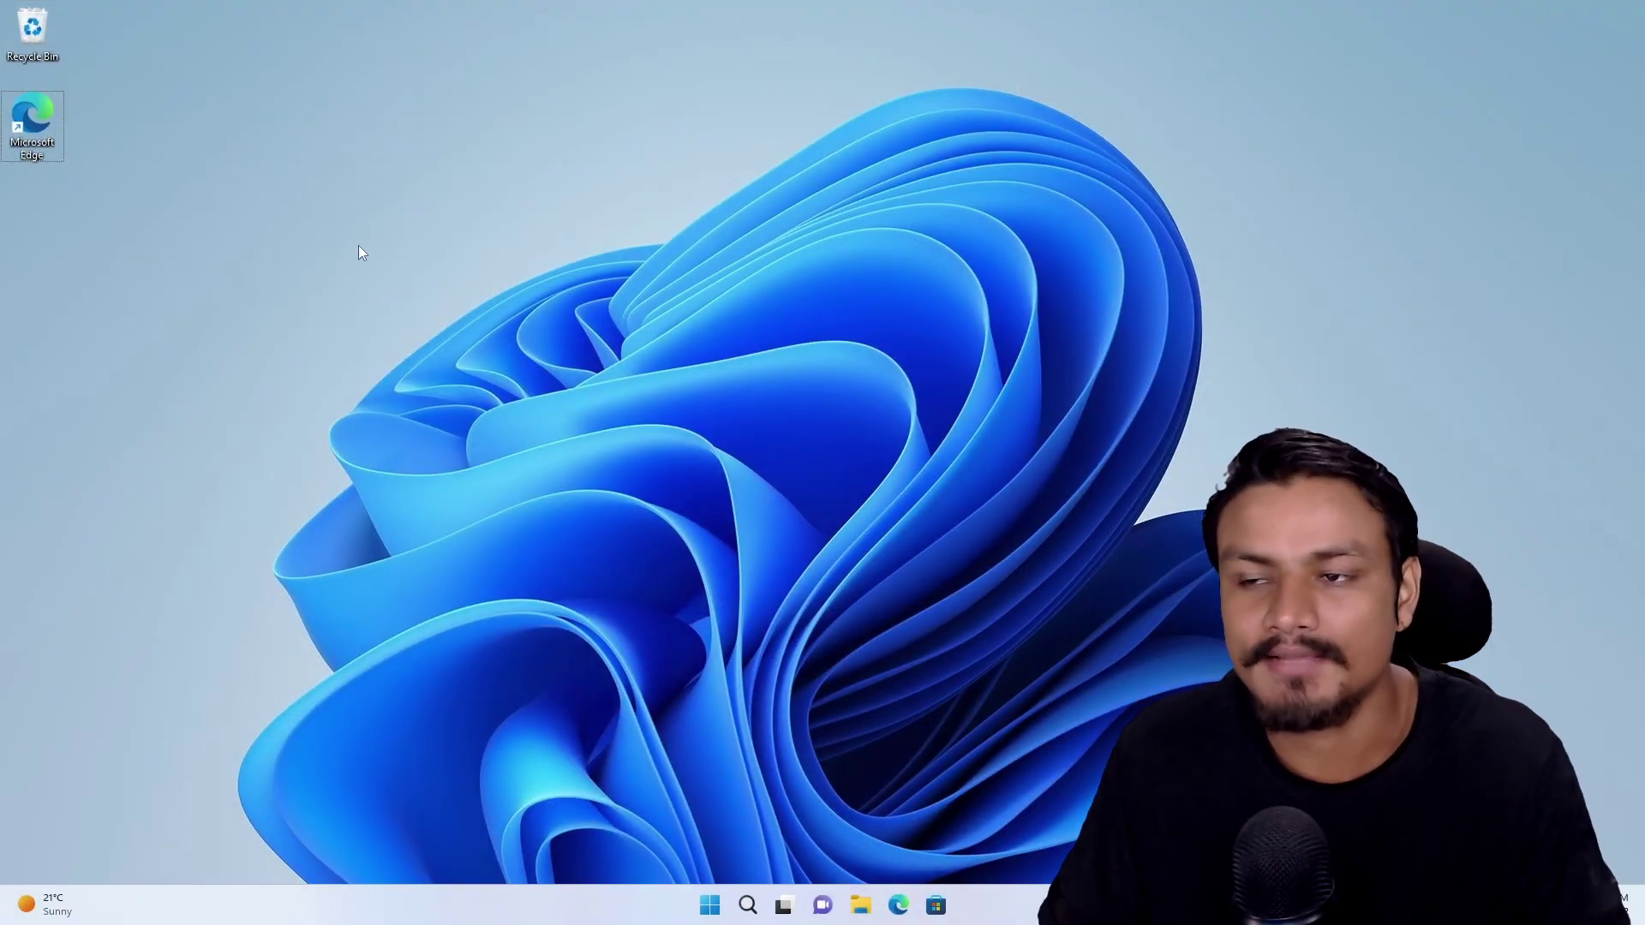
pyautogui.rightClick(360, 247)
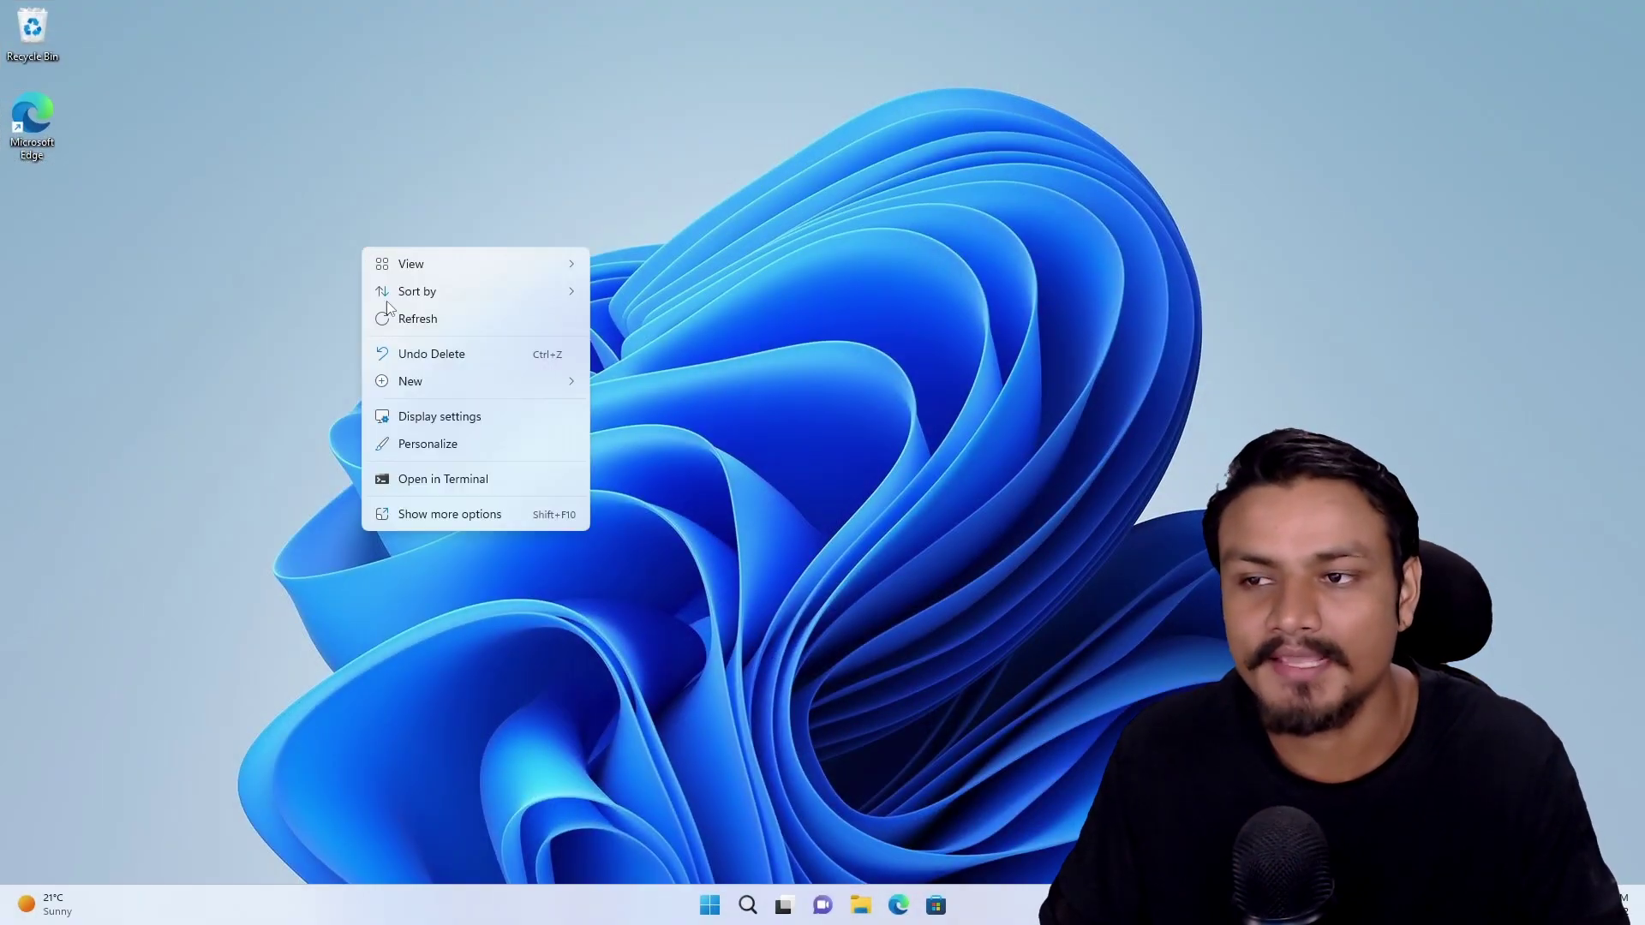
pyautogui.click(495, 515)
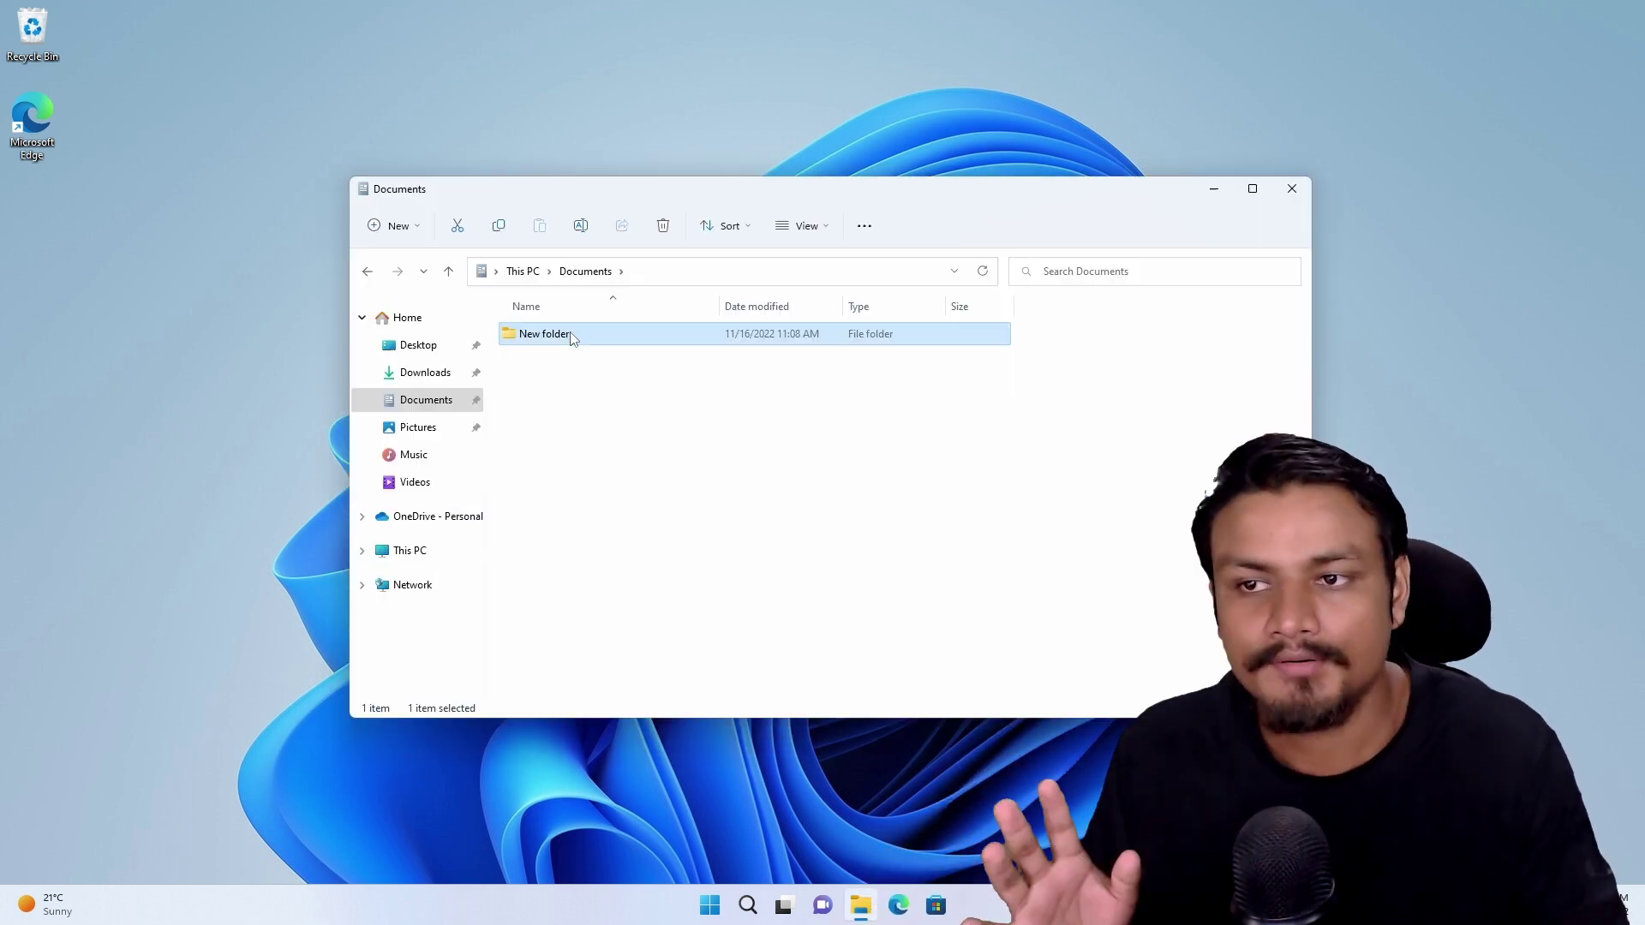
pyautogui.rightClick(570, 335)
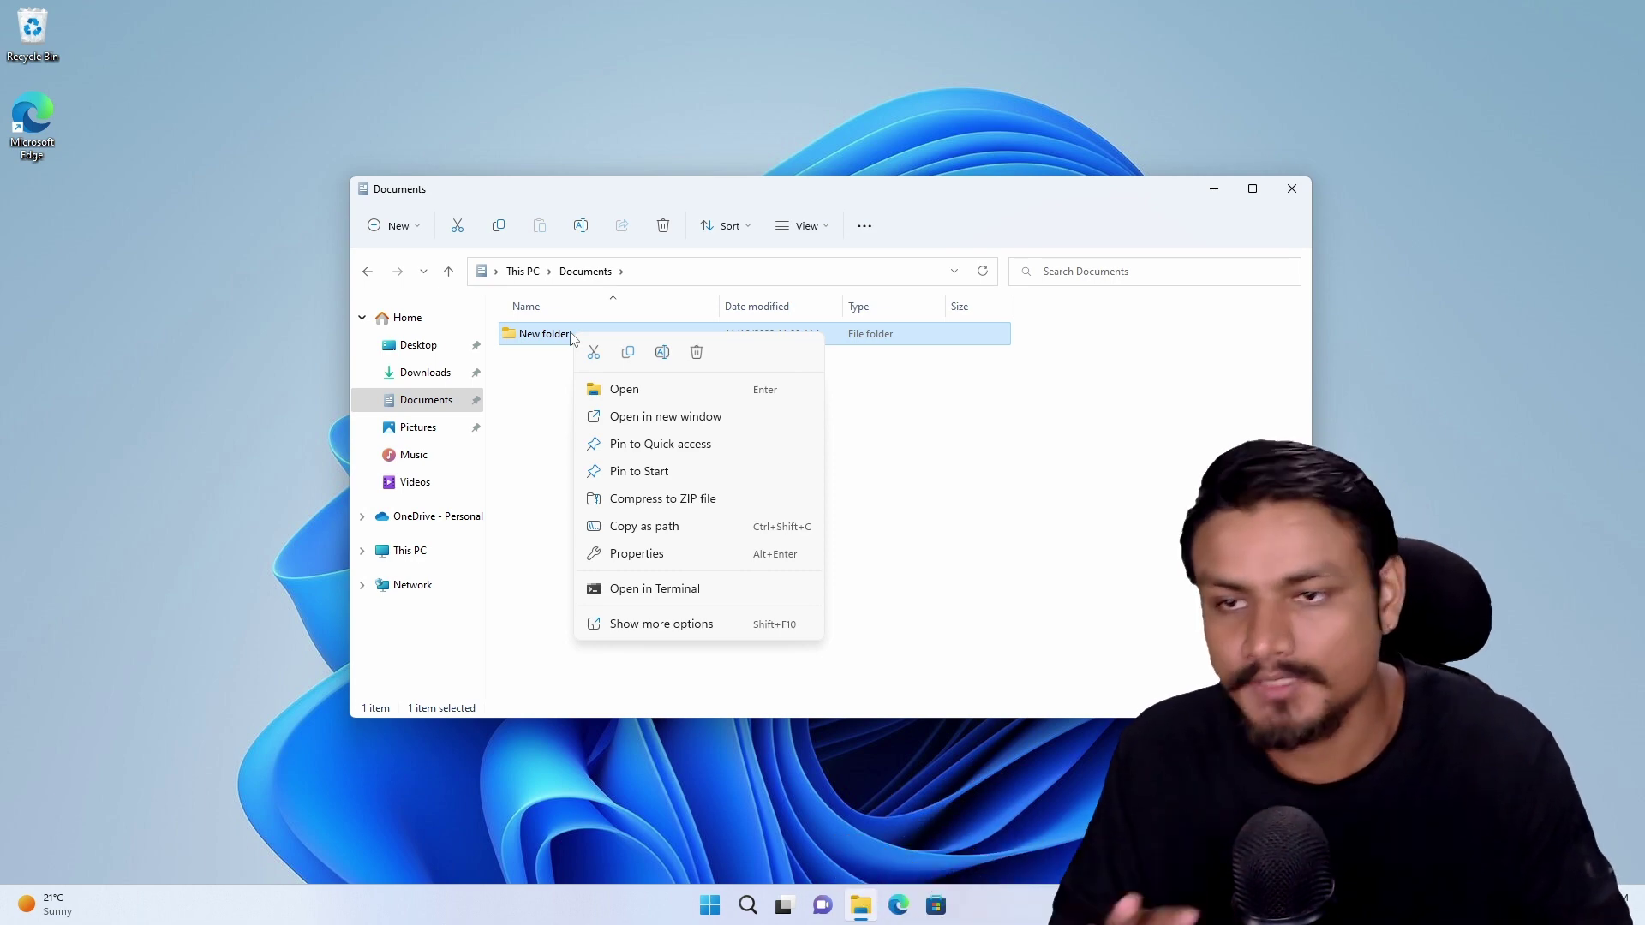
pyautogui.click(706, 632)
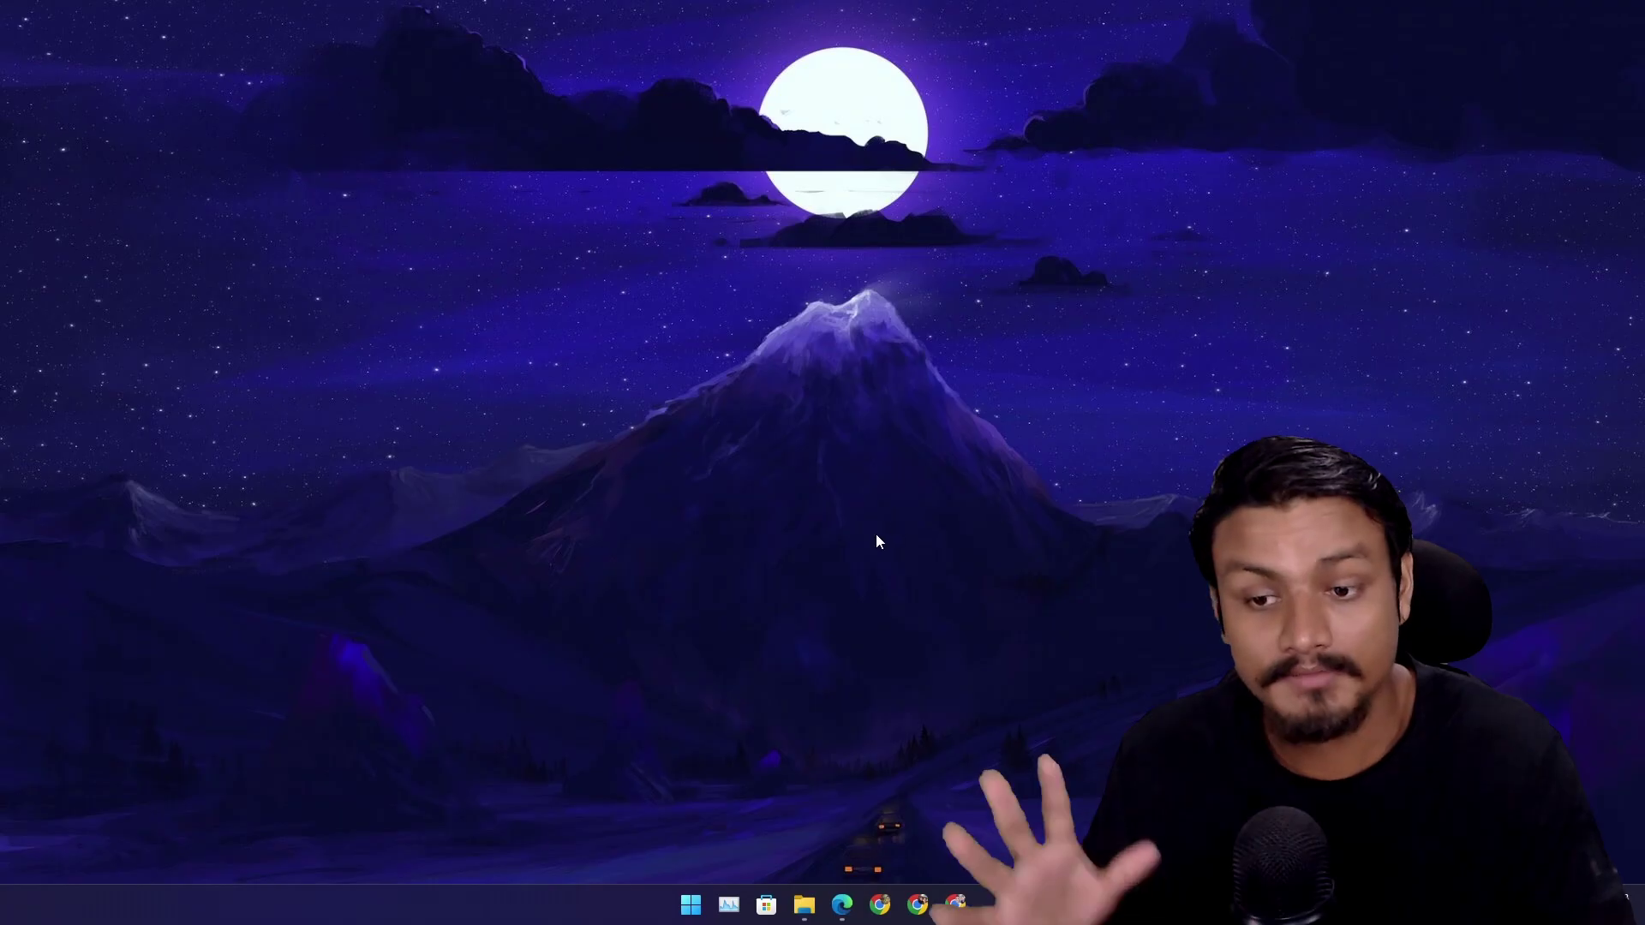
# Bring up Edge on the Nilesoft Shell site and switch to the GitHub moudey/Shell tab
pyautogui.click(840, 908)
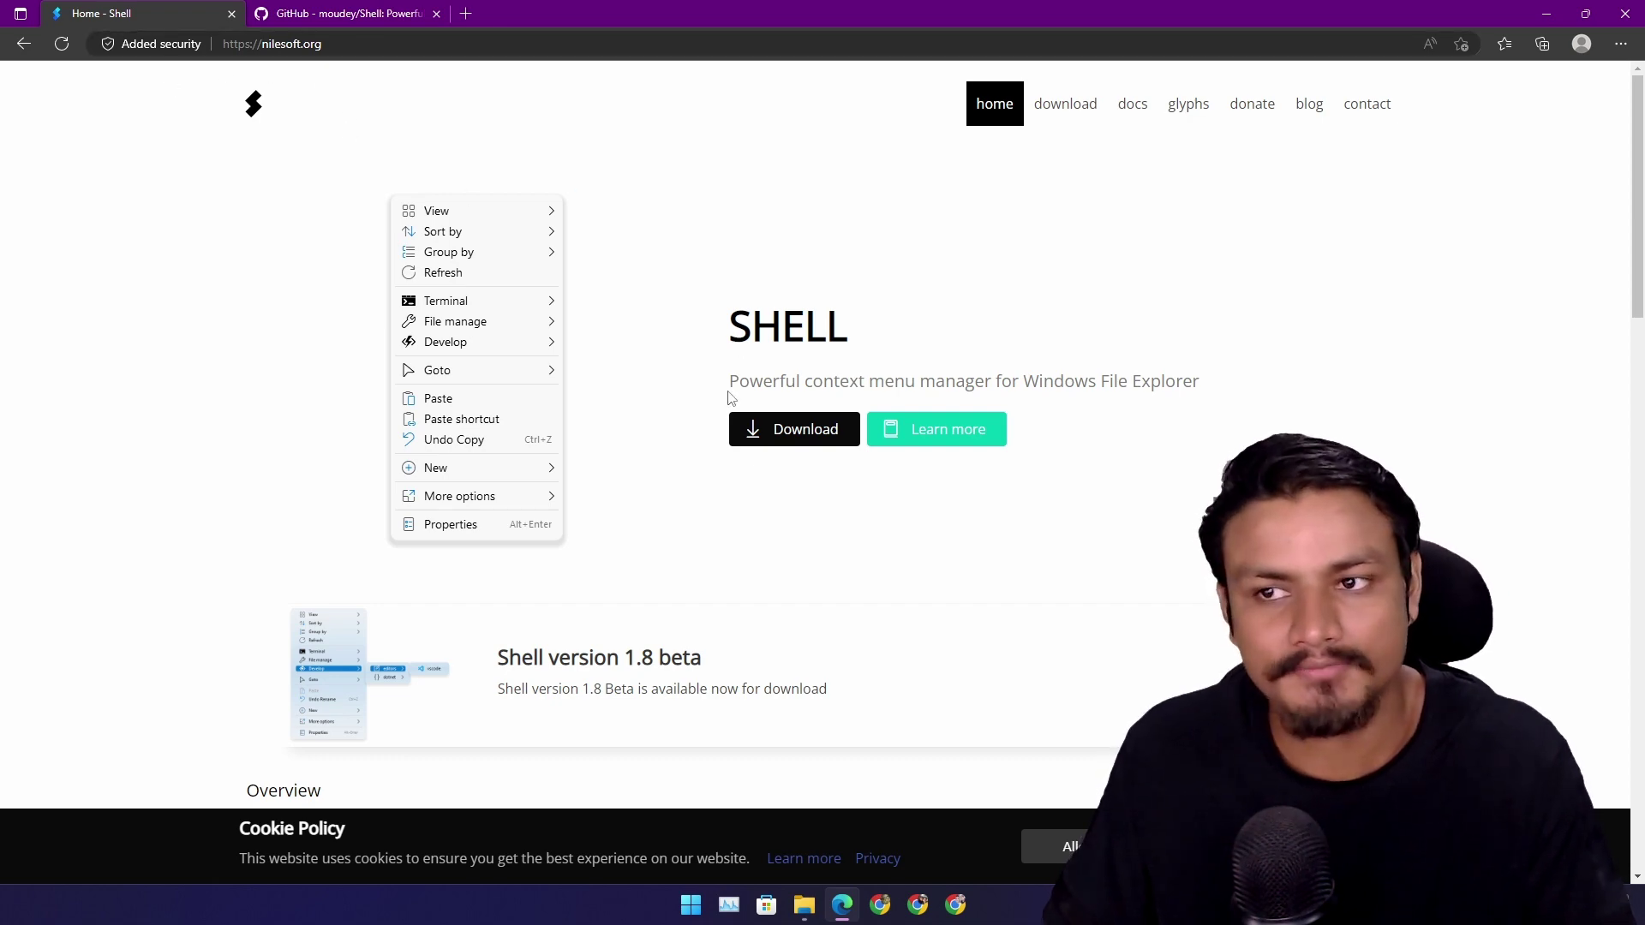
pyautogui.scroll(-6, 729, 396)
pyautogui.scroll(6, 677, 343)
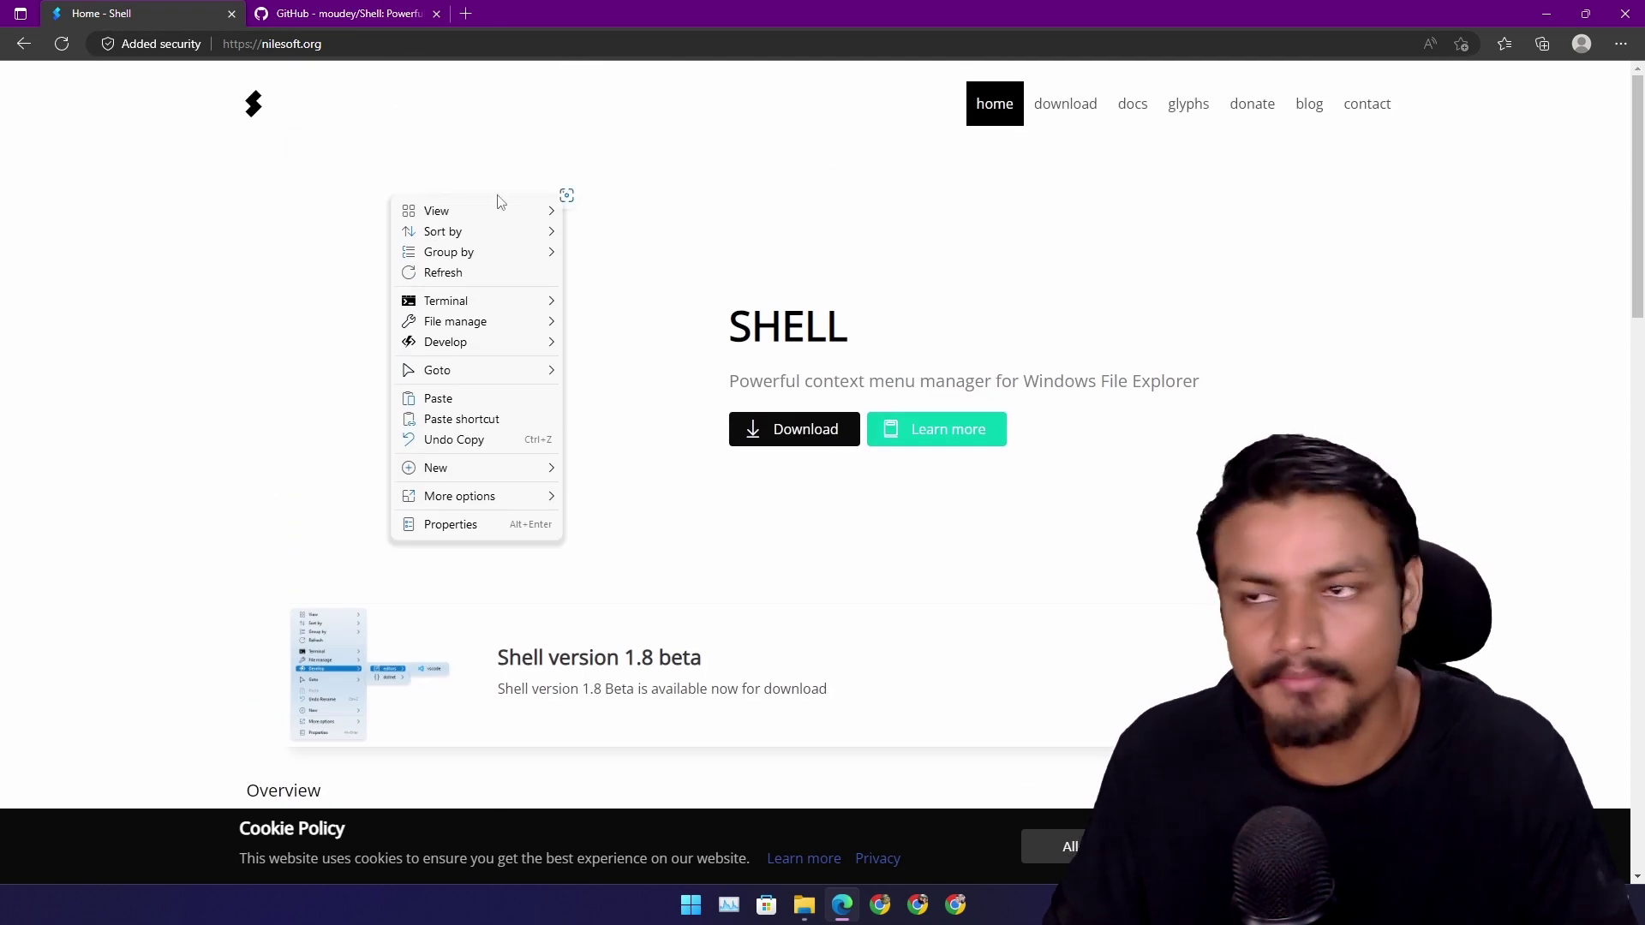
pyautogui.click(343, 13)
pyautogui.scroll(15, 772, 386)
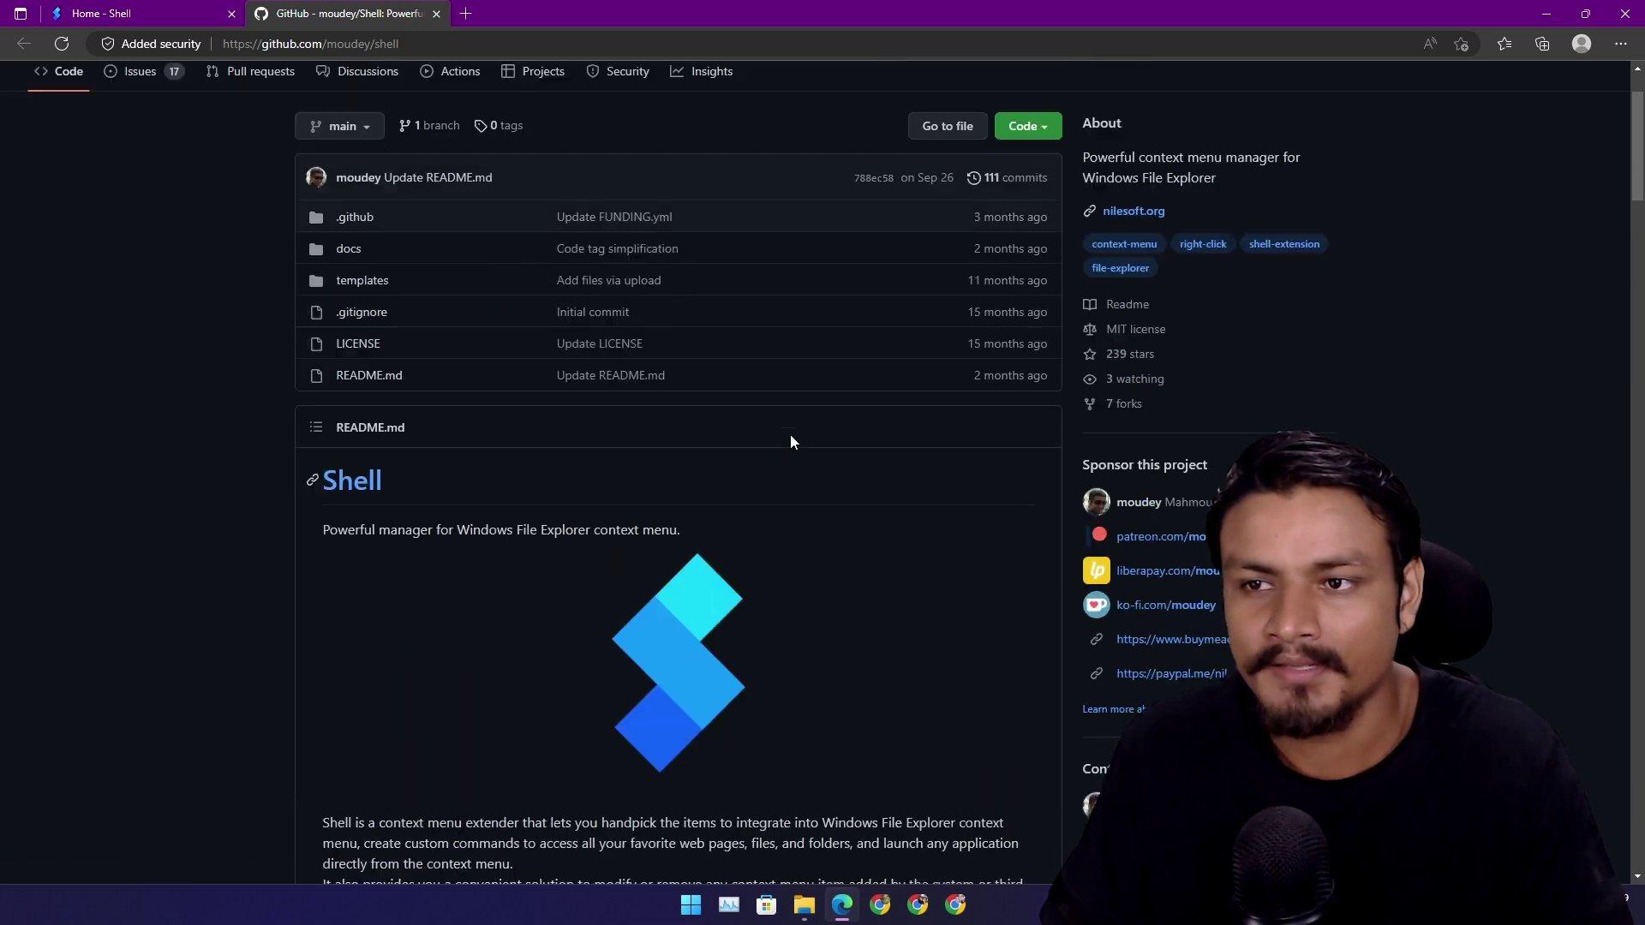
pyautogui.scroll(-4, 791, 435)
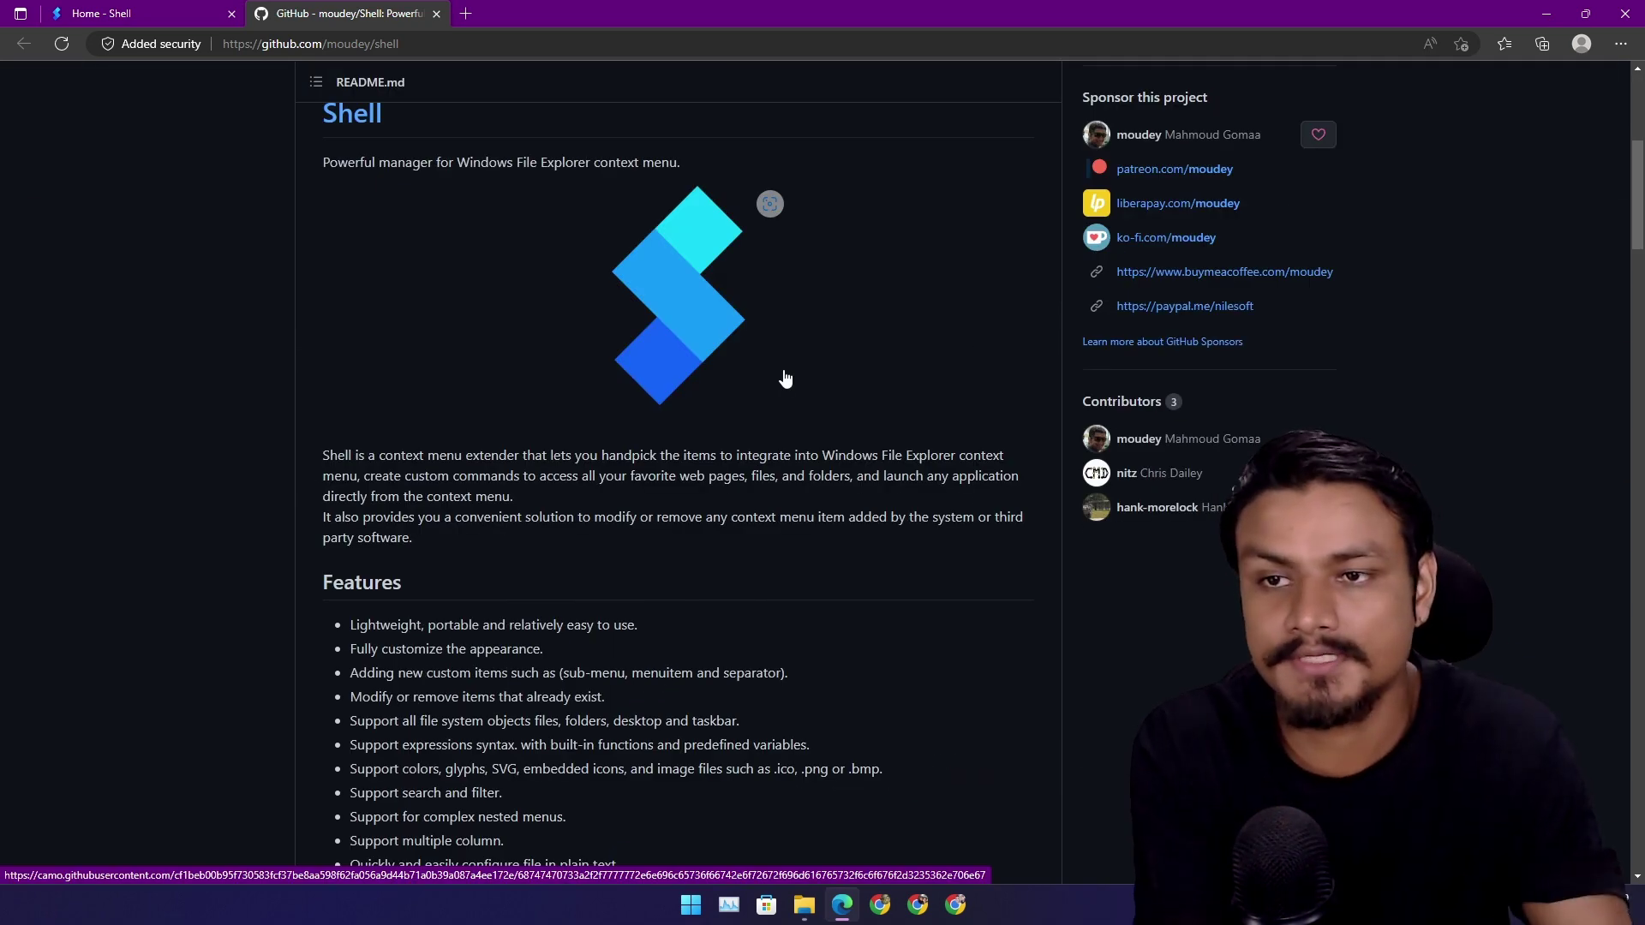
# Scroll through the GitHub Shell README, then close that repository tab with Ctrl+W
pyautogui.scroll(-3, 850, 476)
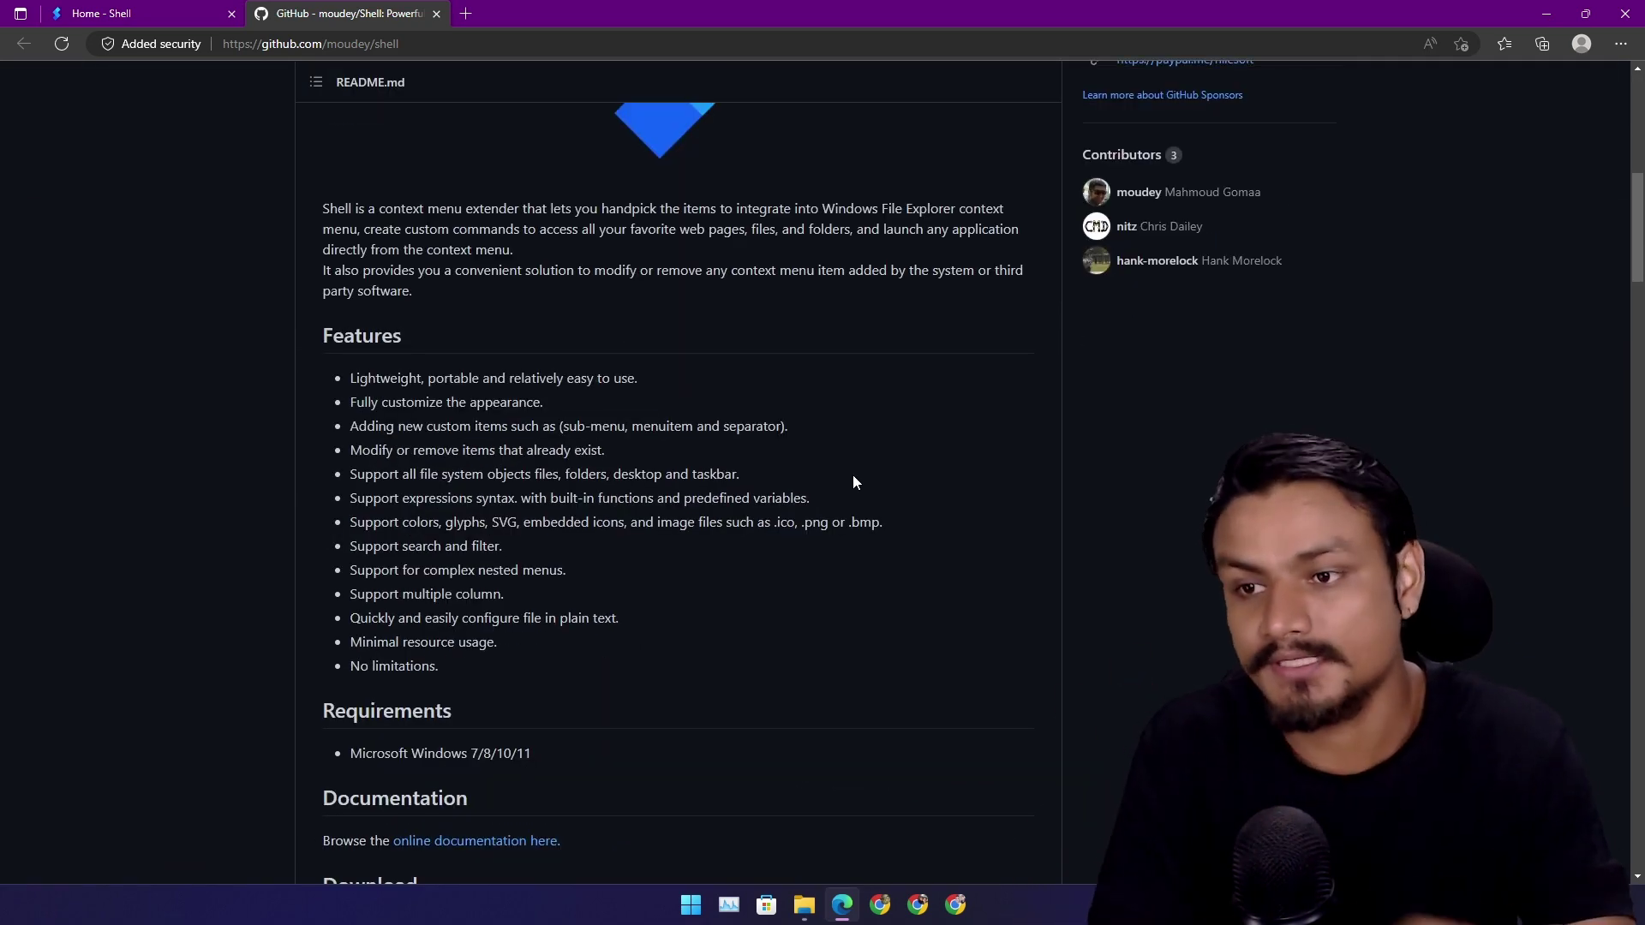
pyautogui.scroll(-1, 854, 477)
pyautogui.scroll(-3, 853, 475)
pyautogui.scroll(10, 850, 409)
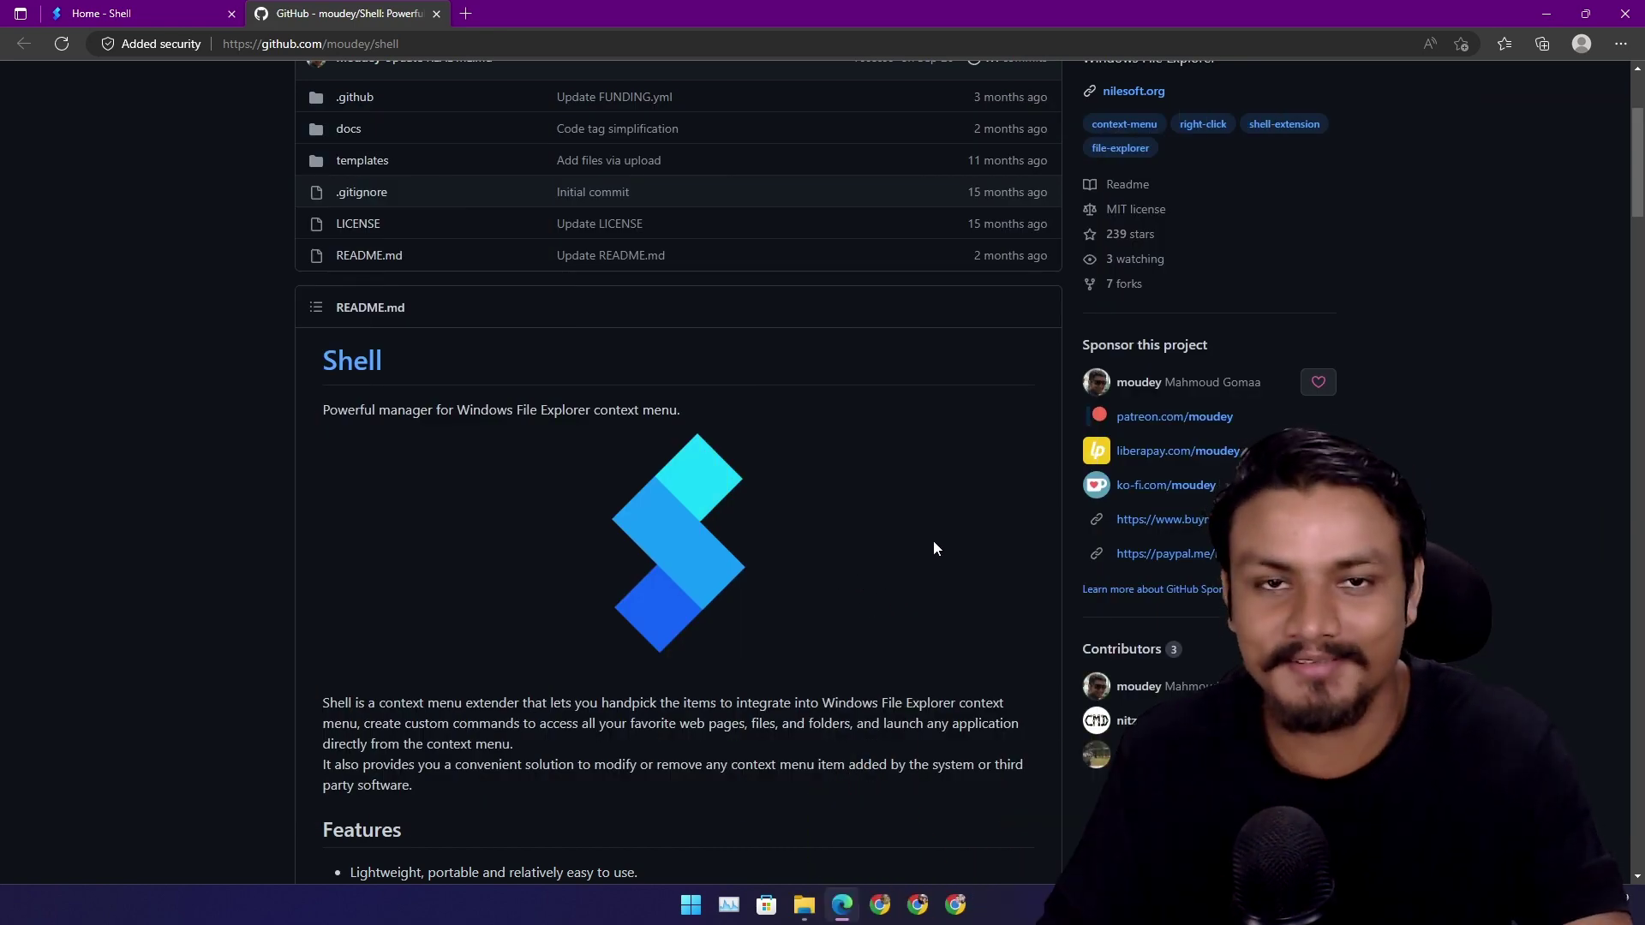
pyautogui.scroll(-2, 803, 595)
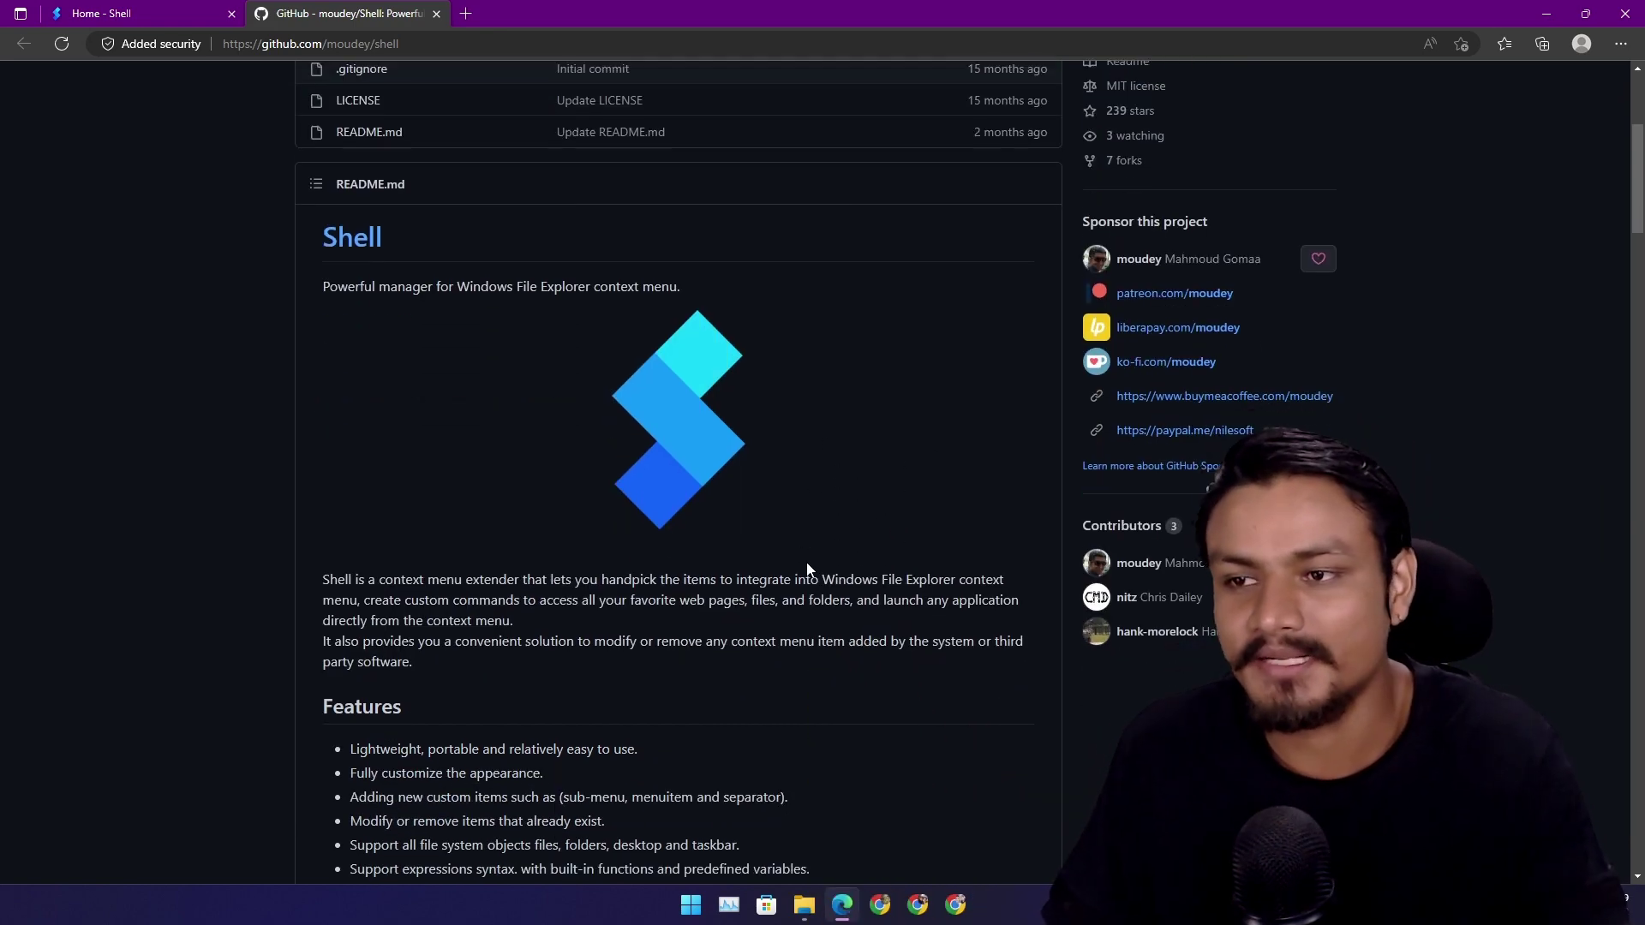
pyautogui.hotkey('ctrl', 'w')
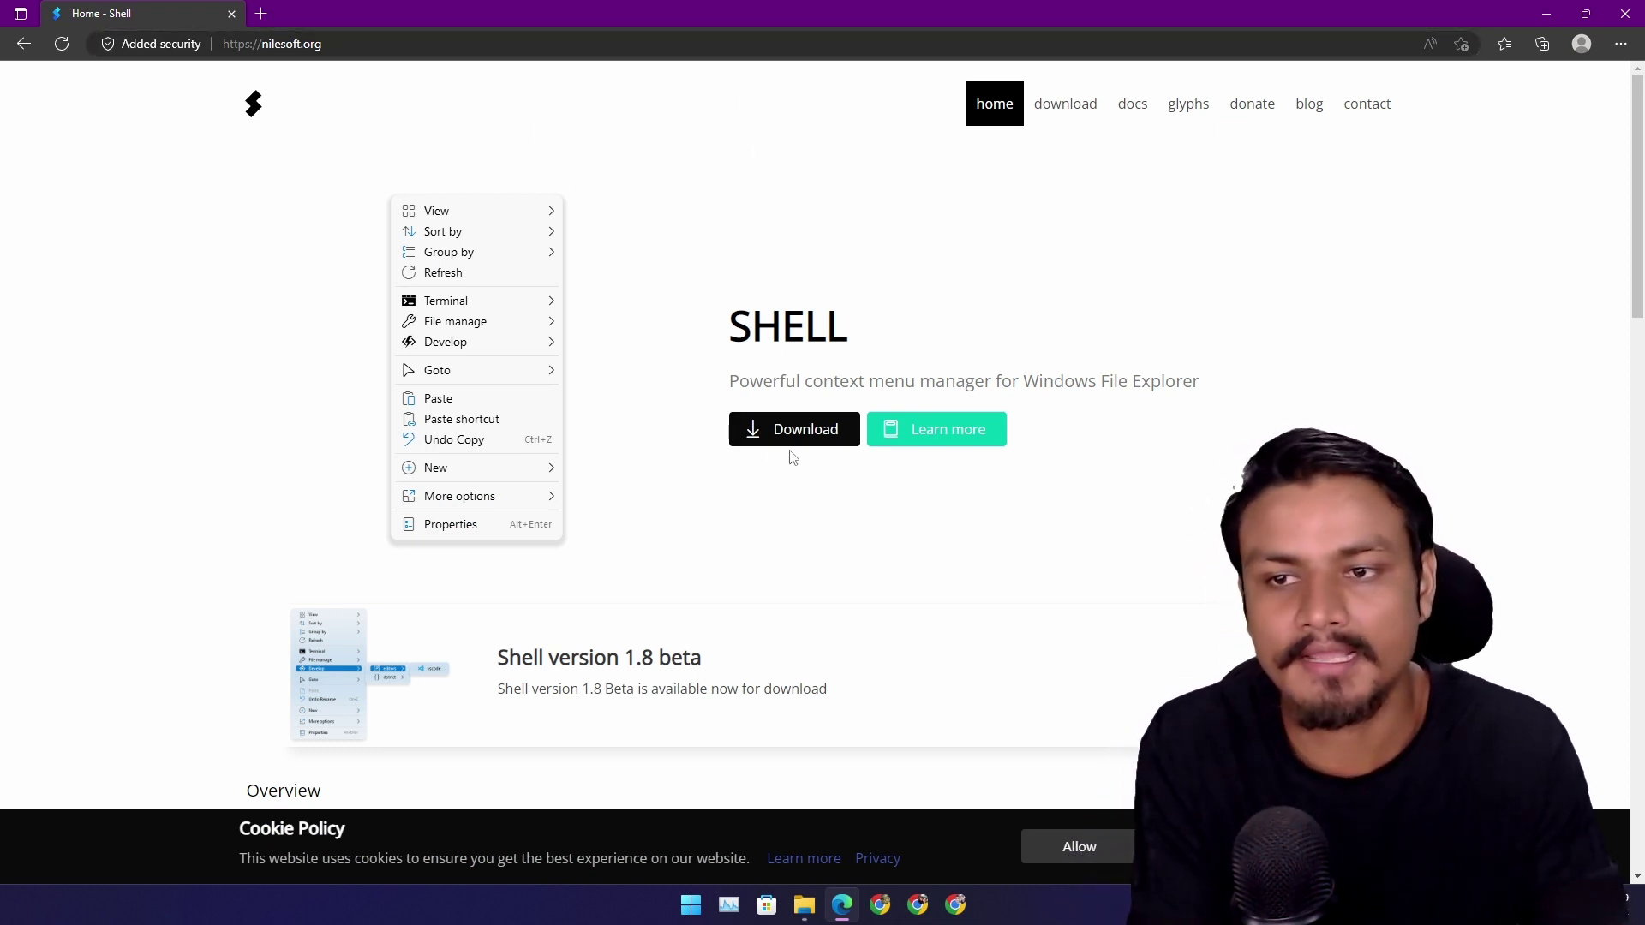
# Minimise Edge and open the Downloads folder window from the taskbar
pyautogui.click(1546, 14)
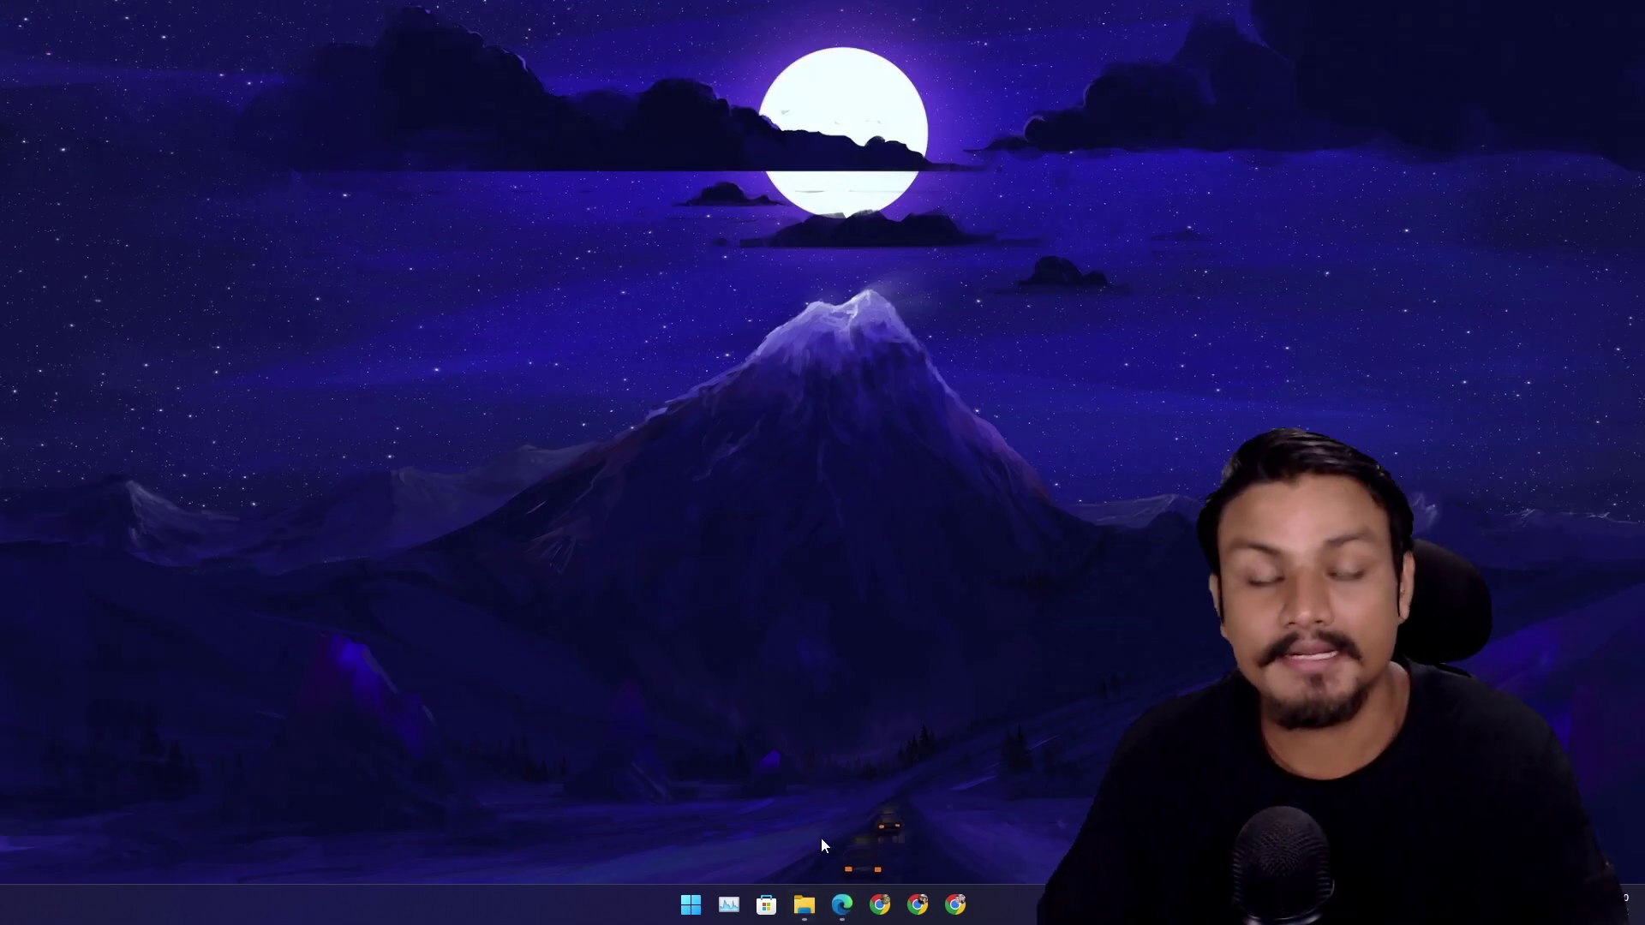
pyautogui.moveTo(804, 905)
pyautogui.click(874, 802)
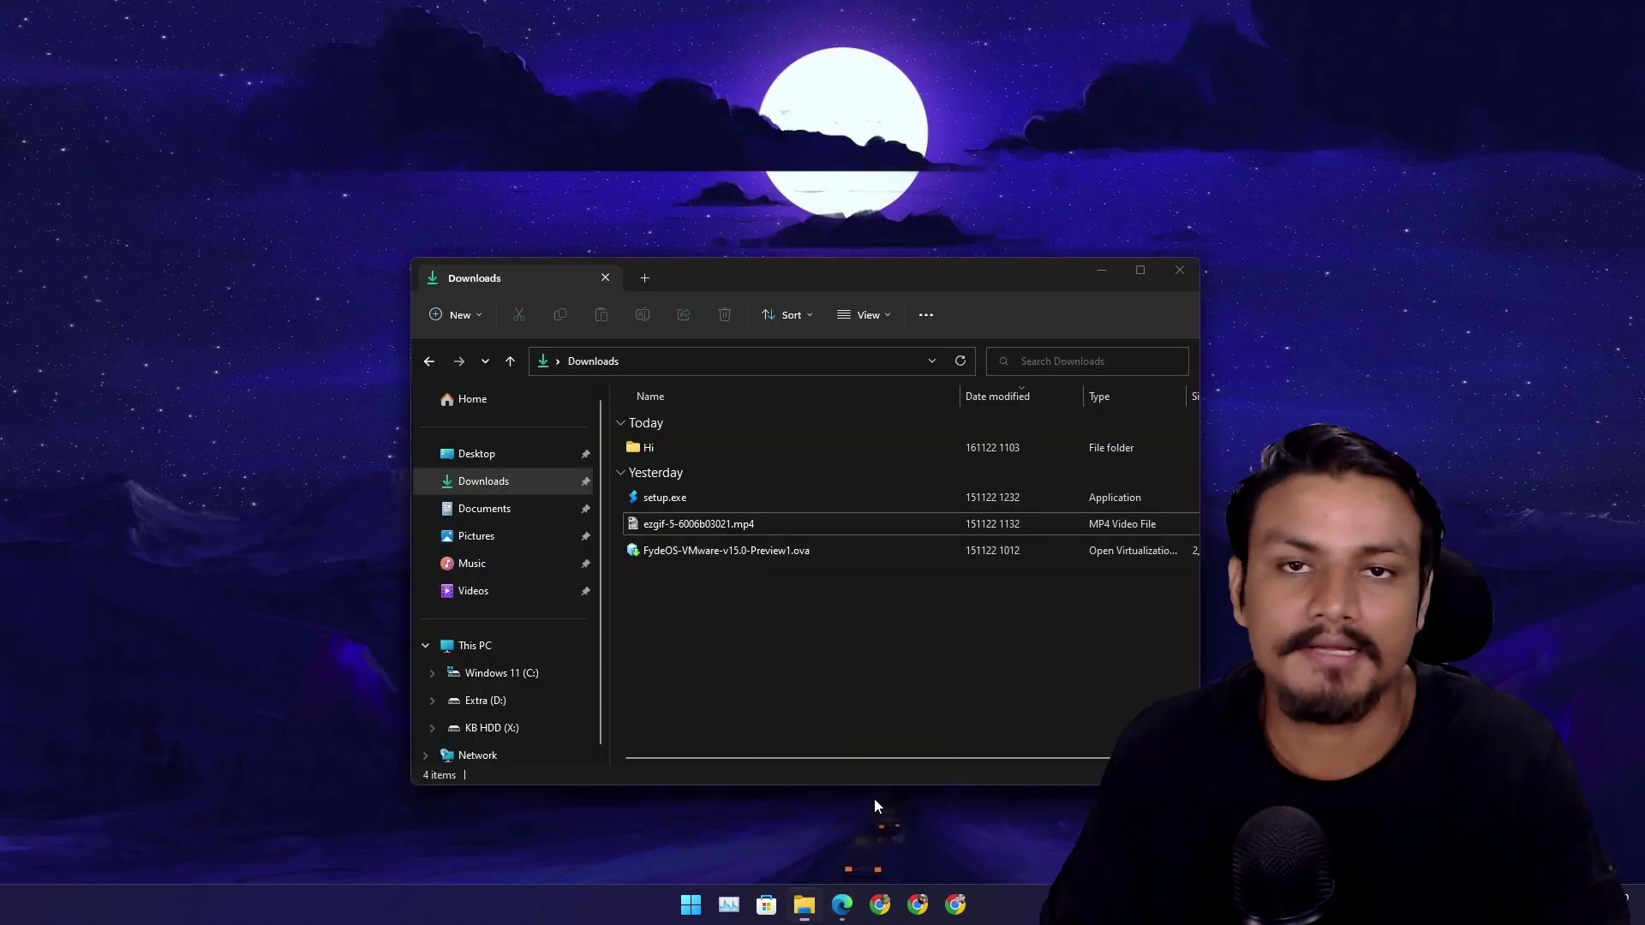
# Show the desktop with Win+D and open the Nilesoft Shell menu's Sort by submenu
pyautogui.press('super+d')
pyautogui.rightClick(563, 313)
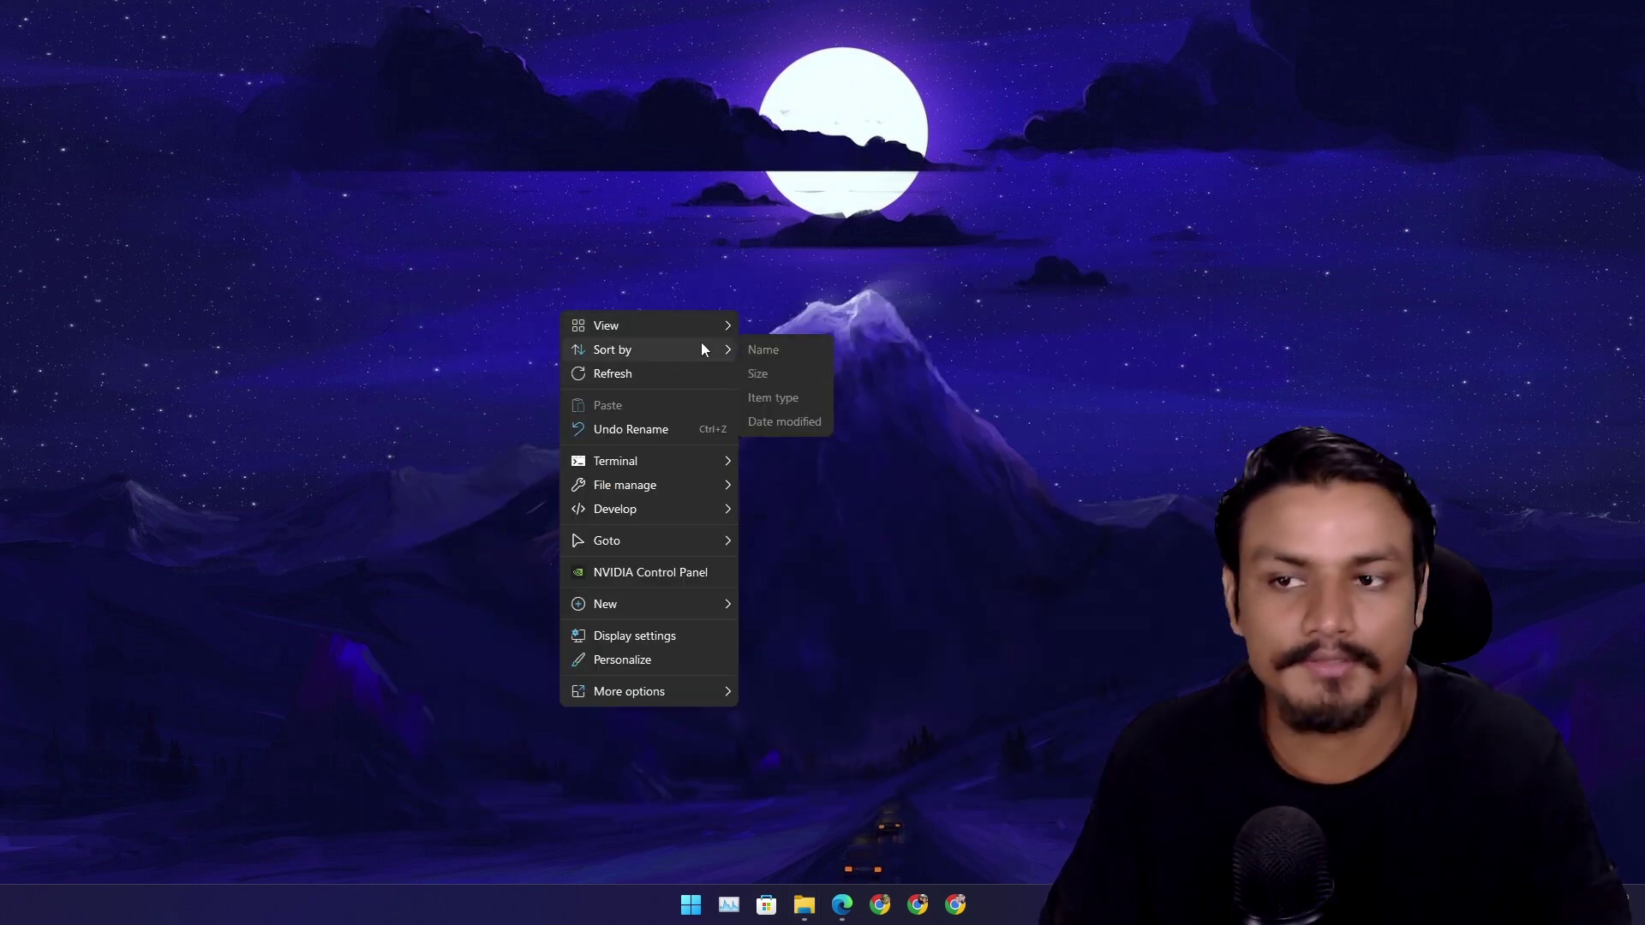
pyautogui.moveTo(694, 358)
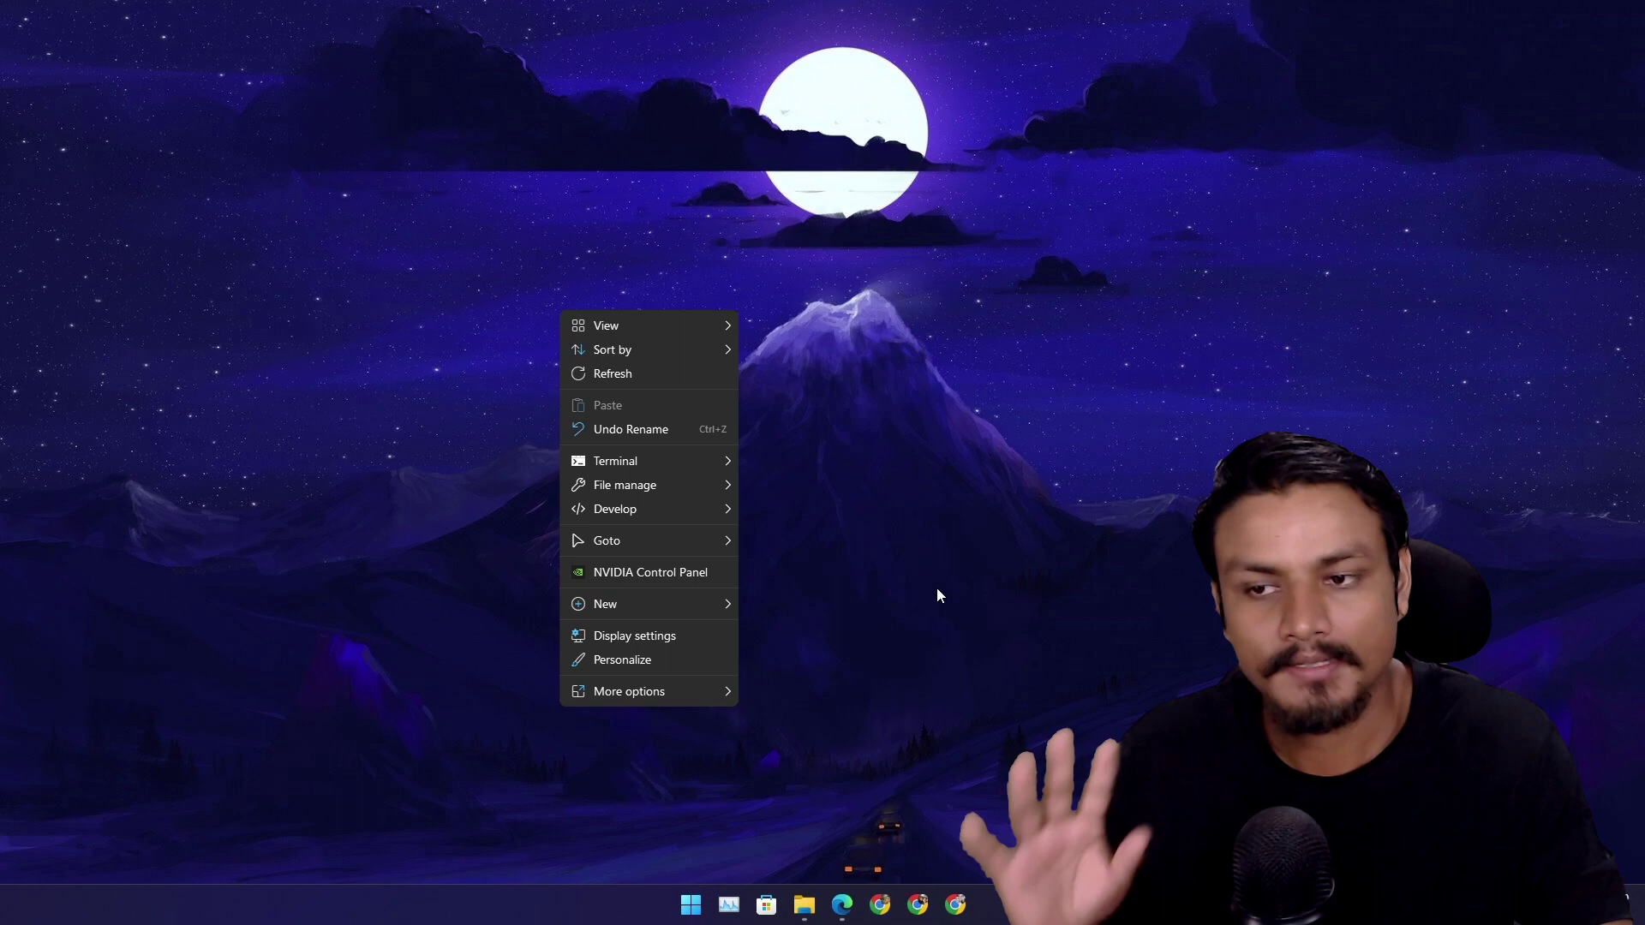
# Restore Edge and scroll the nilesoft.org page toward the Shell version 1.8 beta post
pyautogui.click(842, 905)
pyautogui.scroll(-8, 806, 561)
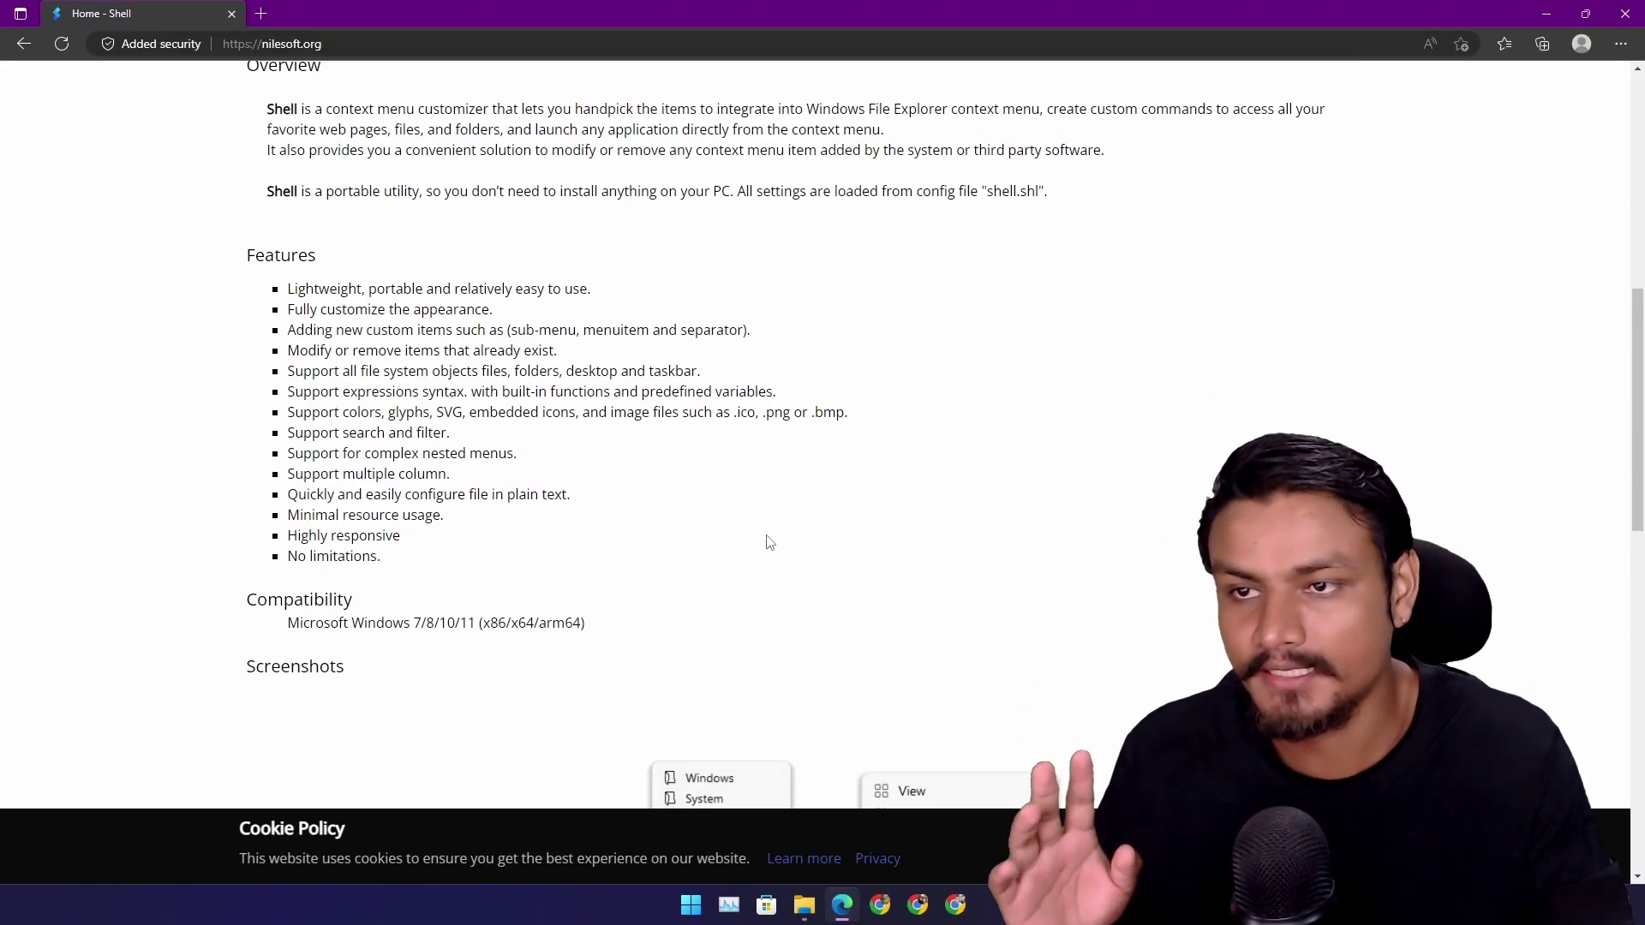
pyautogui.scroll(5, 720, 454)
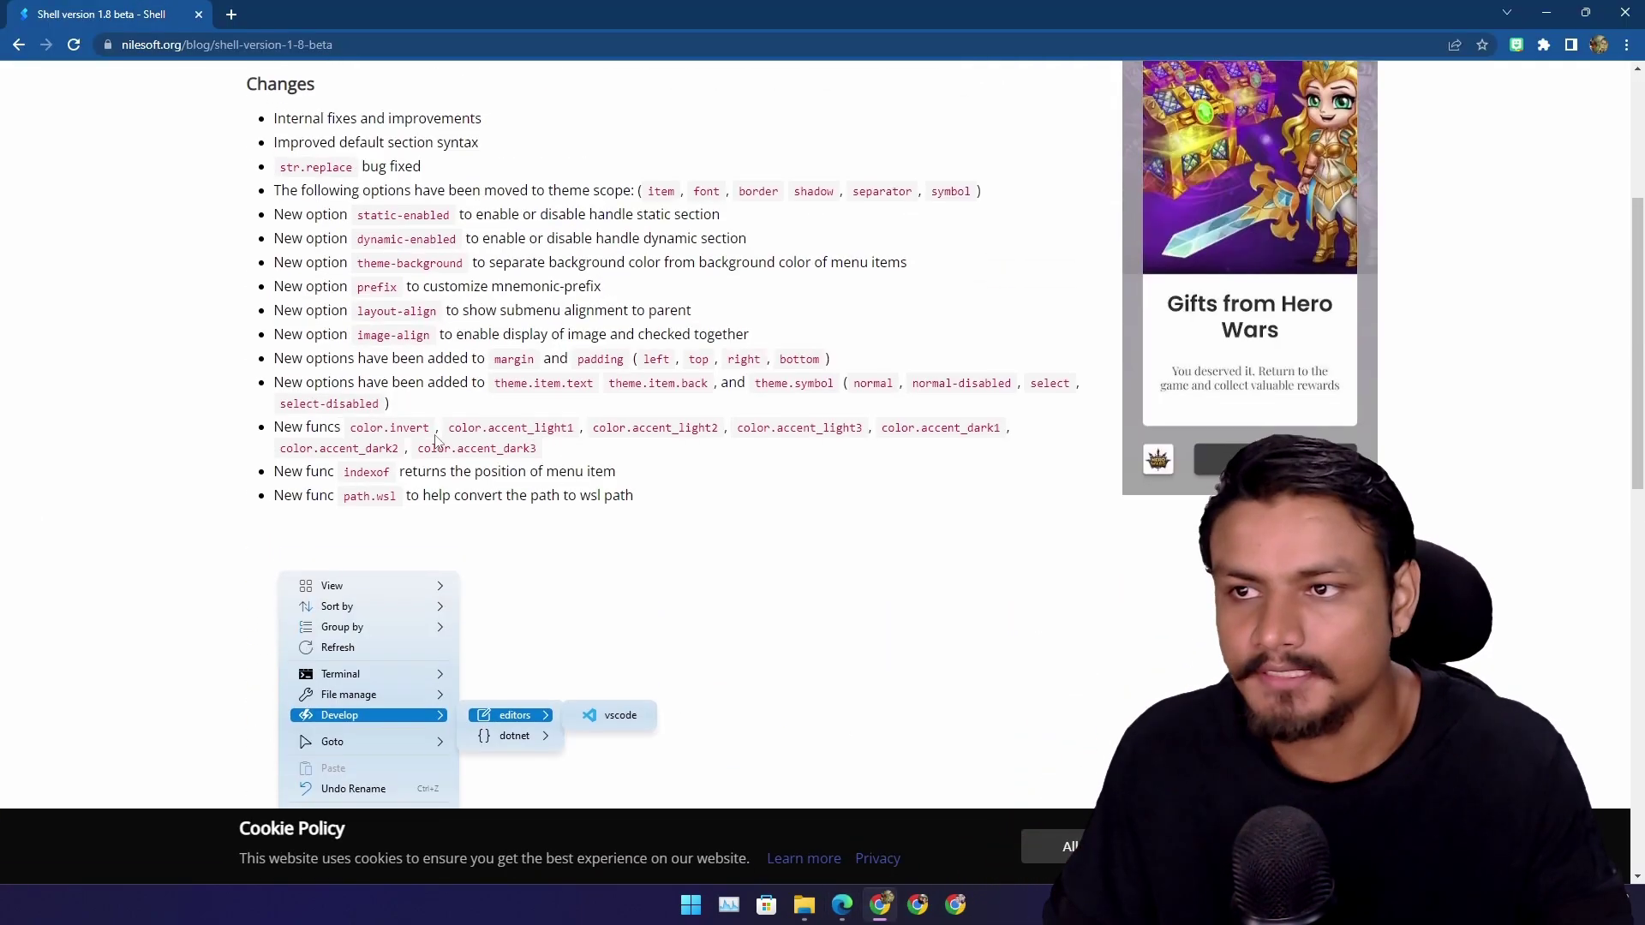
pyautogui.scroll(4, 315, 266)
pyautogui.scroll(-7, 414, 559)
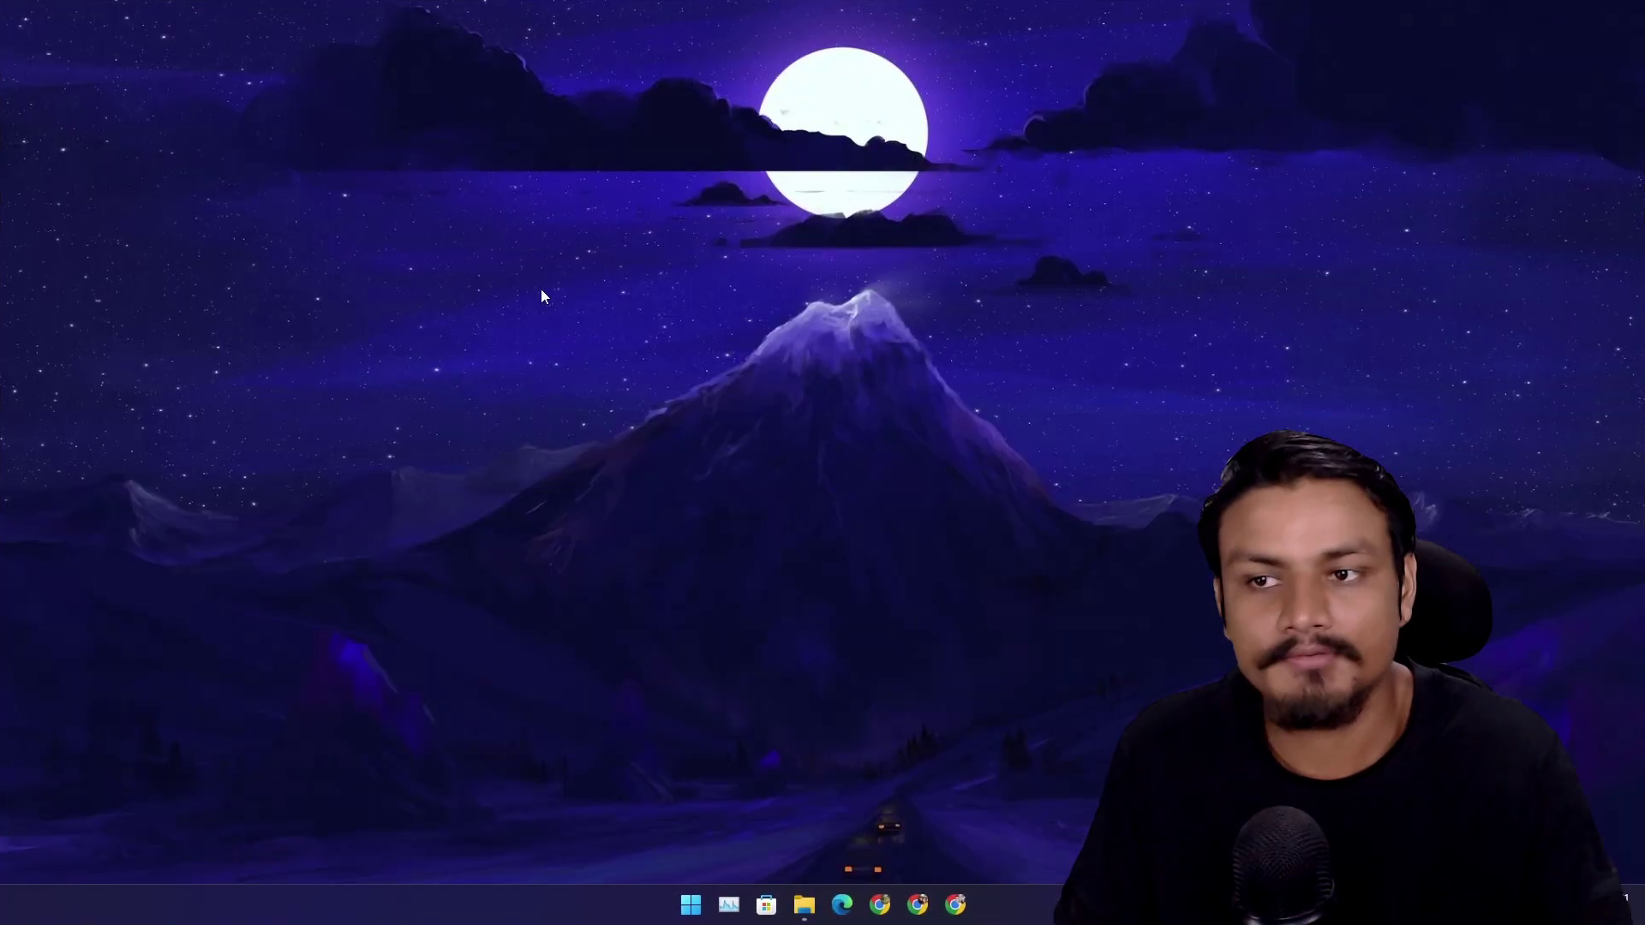
# Explore the desktop menu's Develop, View, Terminal, File manage and Goto submenus
pyautogui.rightClick(541, 290)
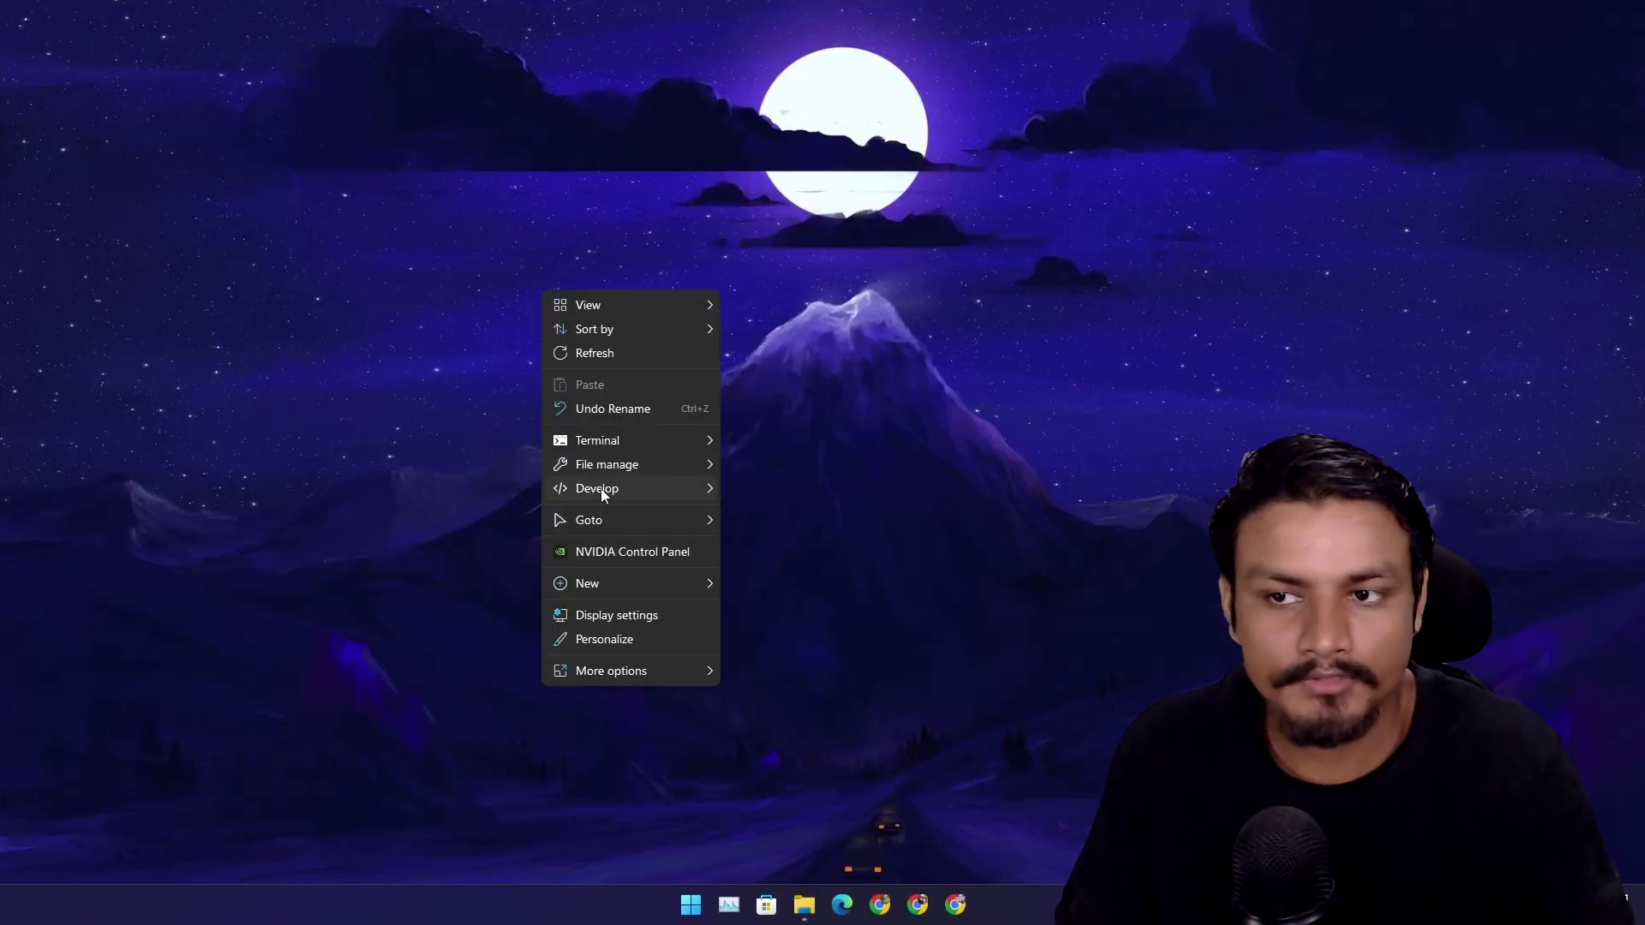
pyautogui.moveTo(603, 490)
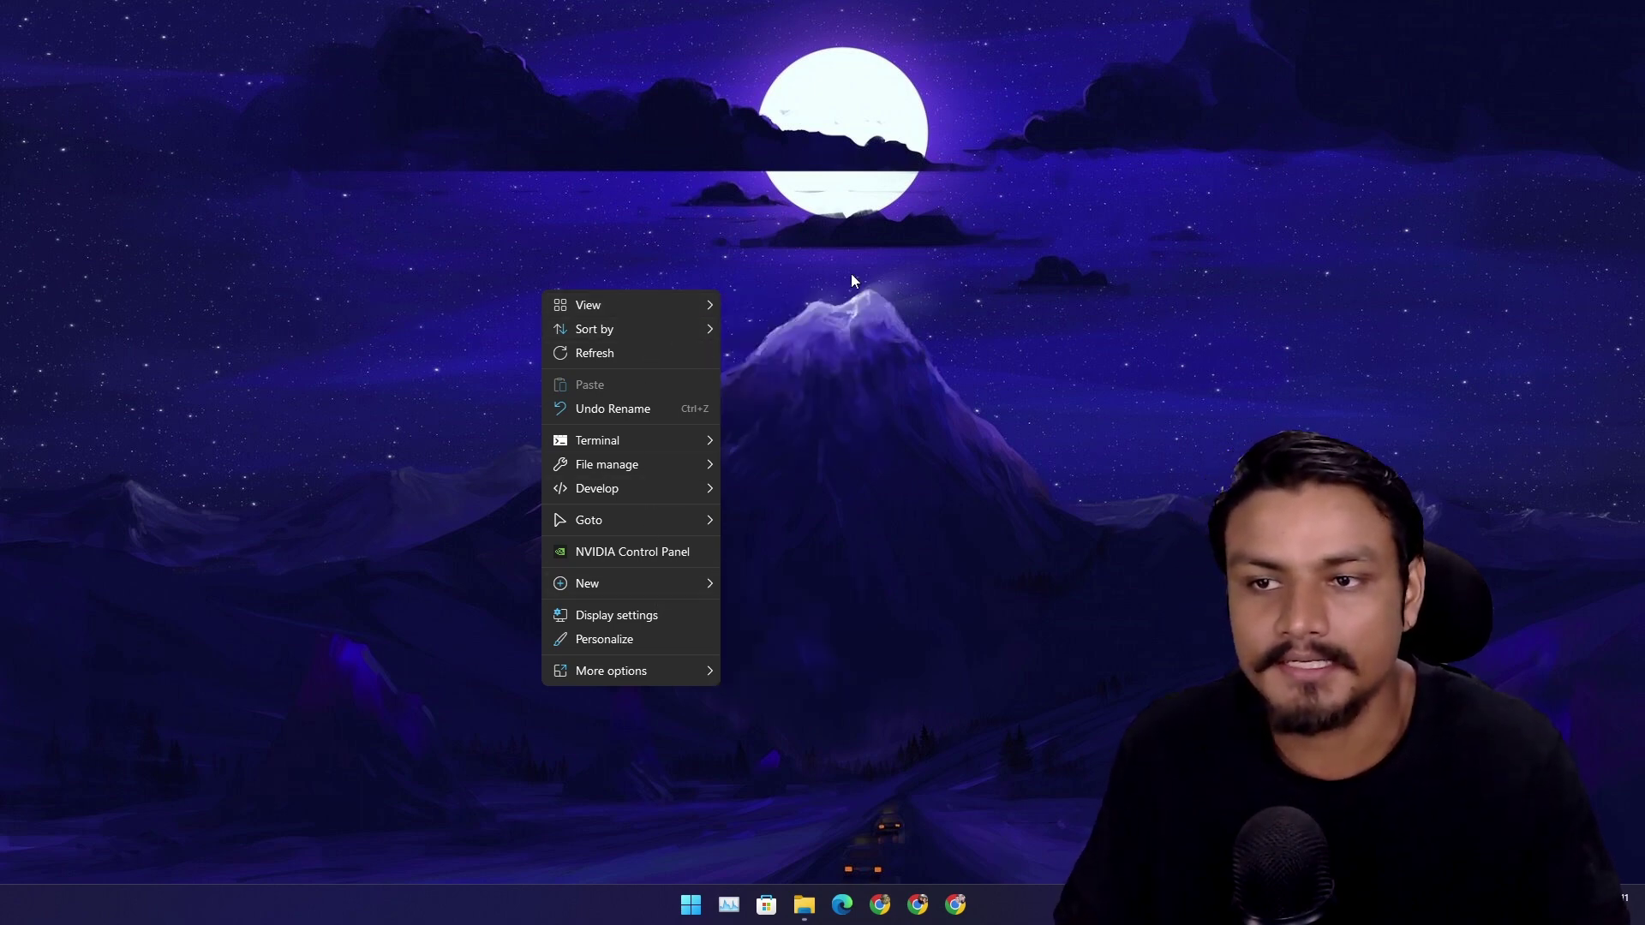
pyautogui.rightClick(798, 236)
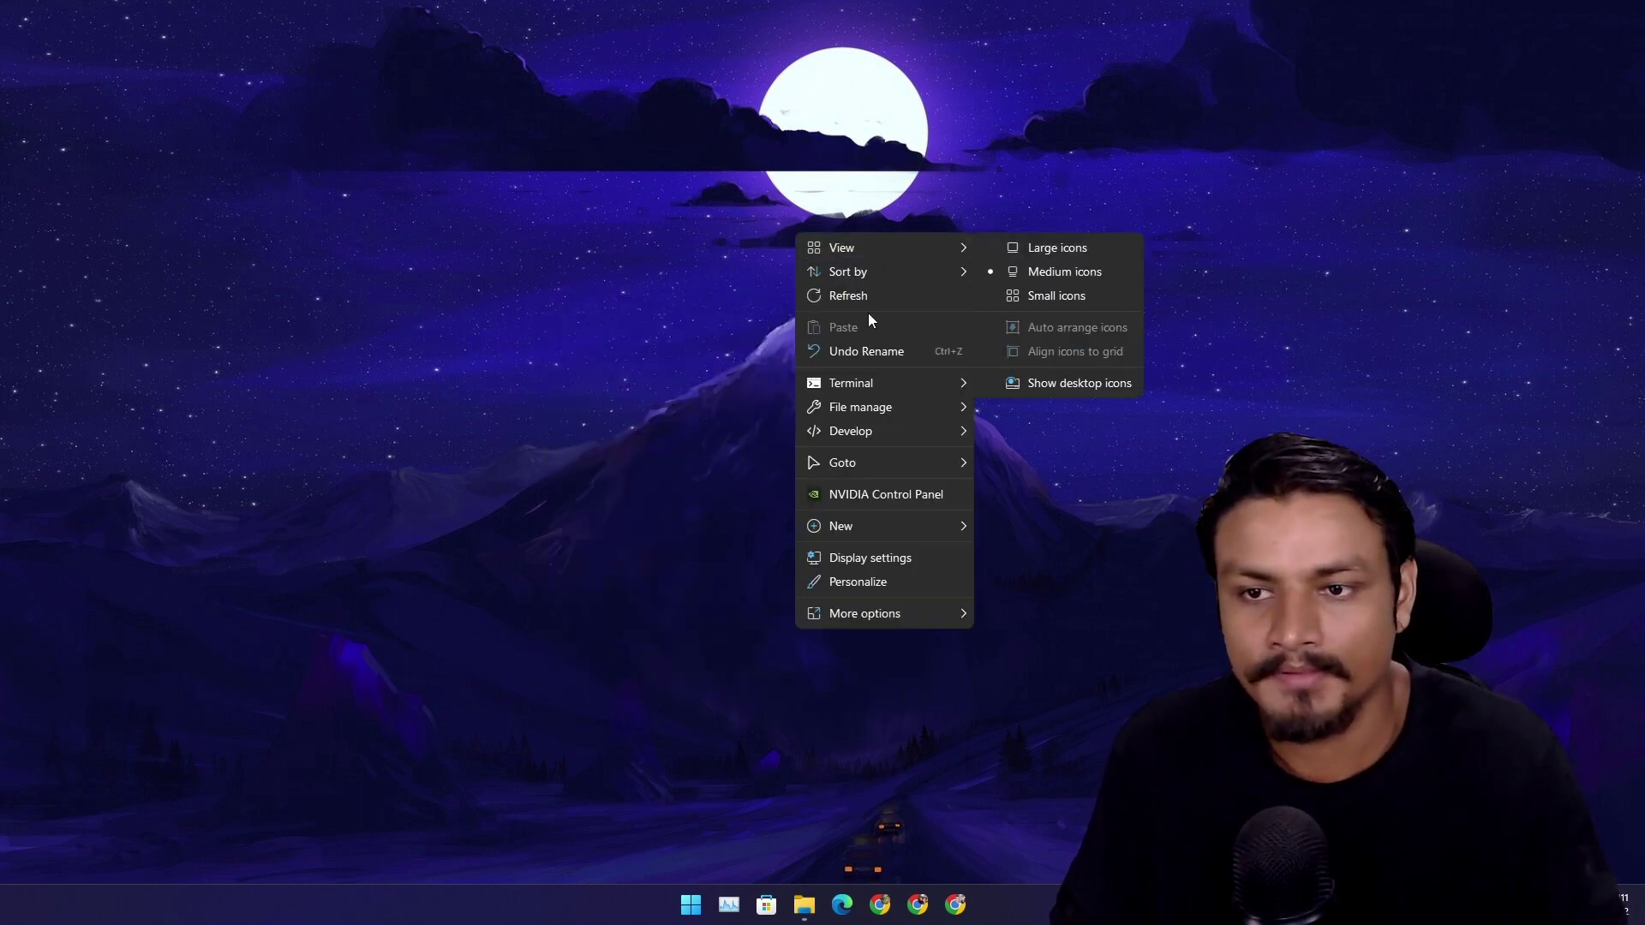
pyautogui.moveTo(896, 388)
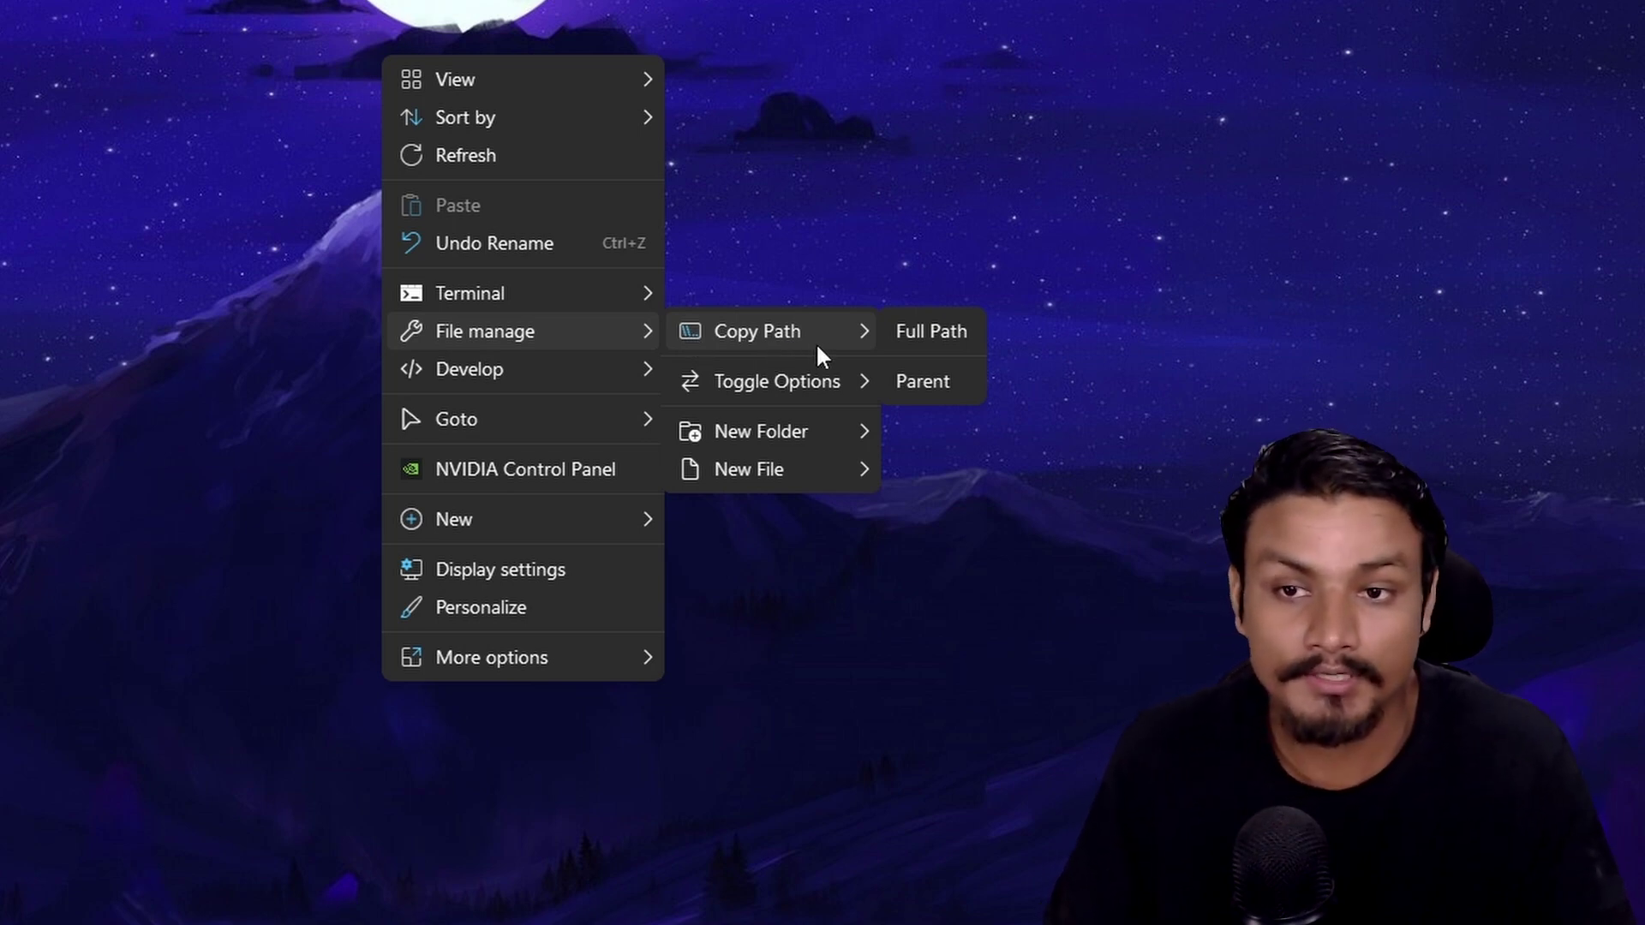
pyautogui.moveTo(844, 381)
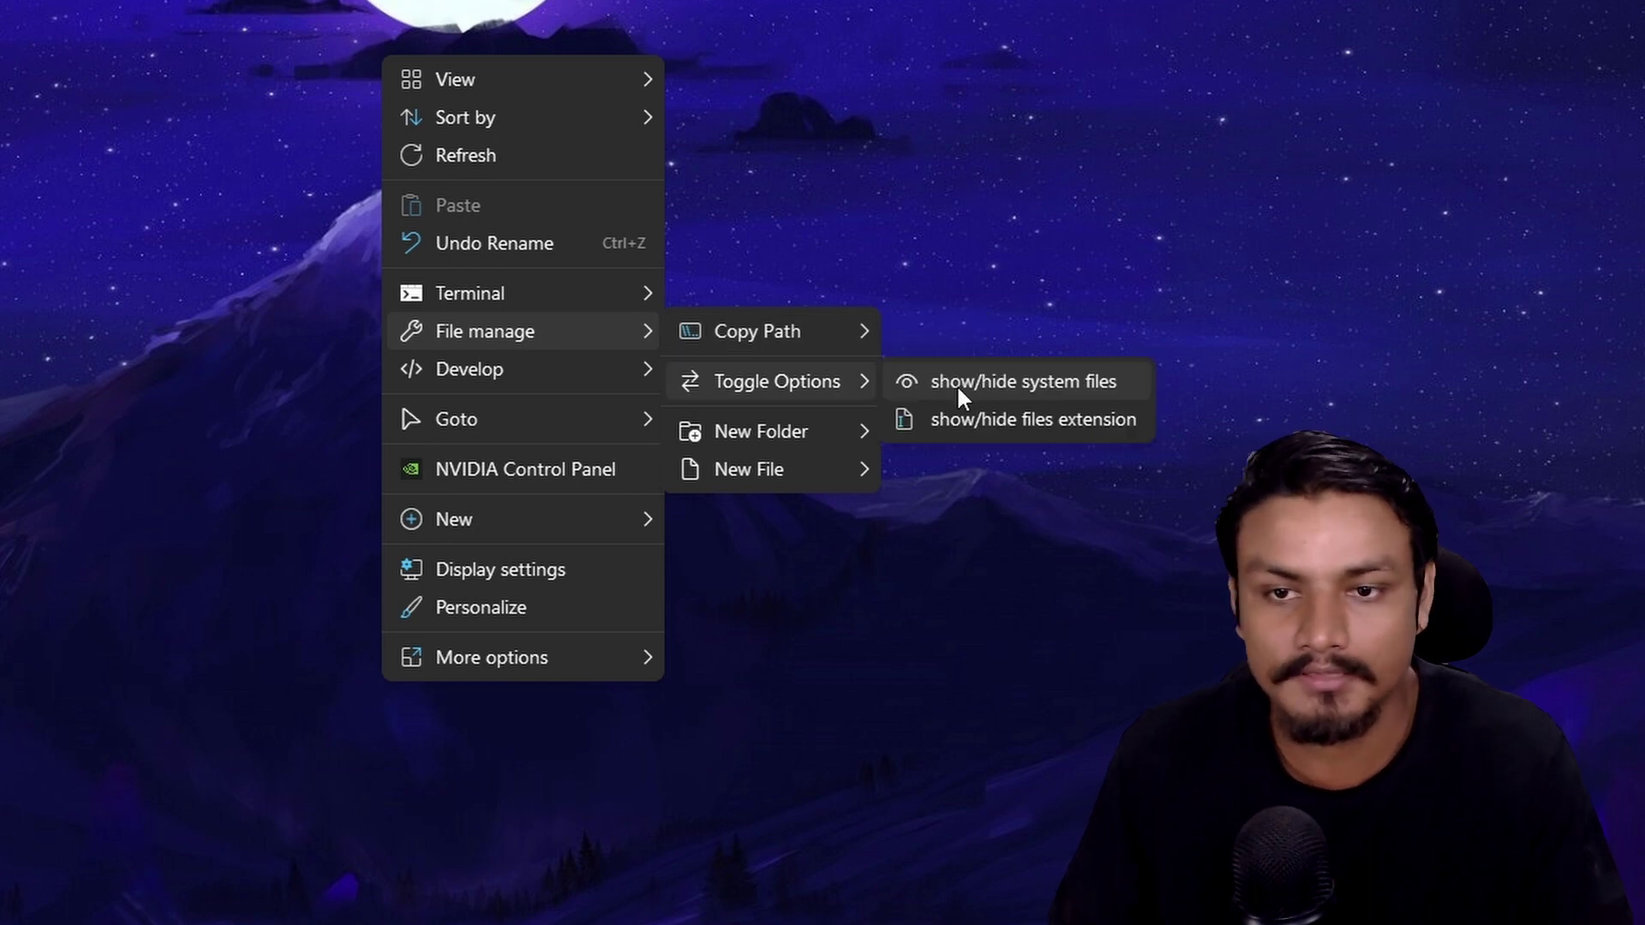
pyautogui.moveTo(514, 419)
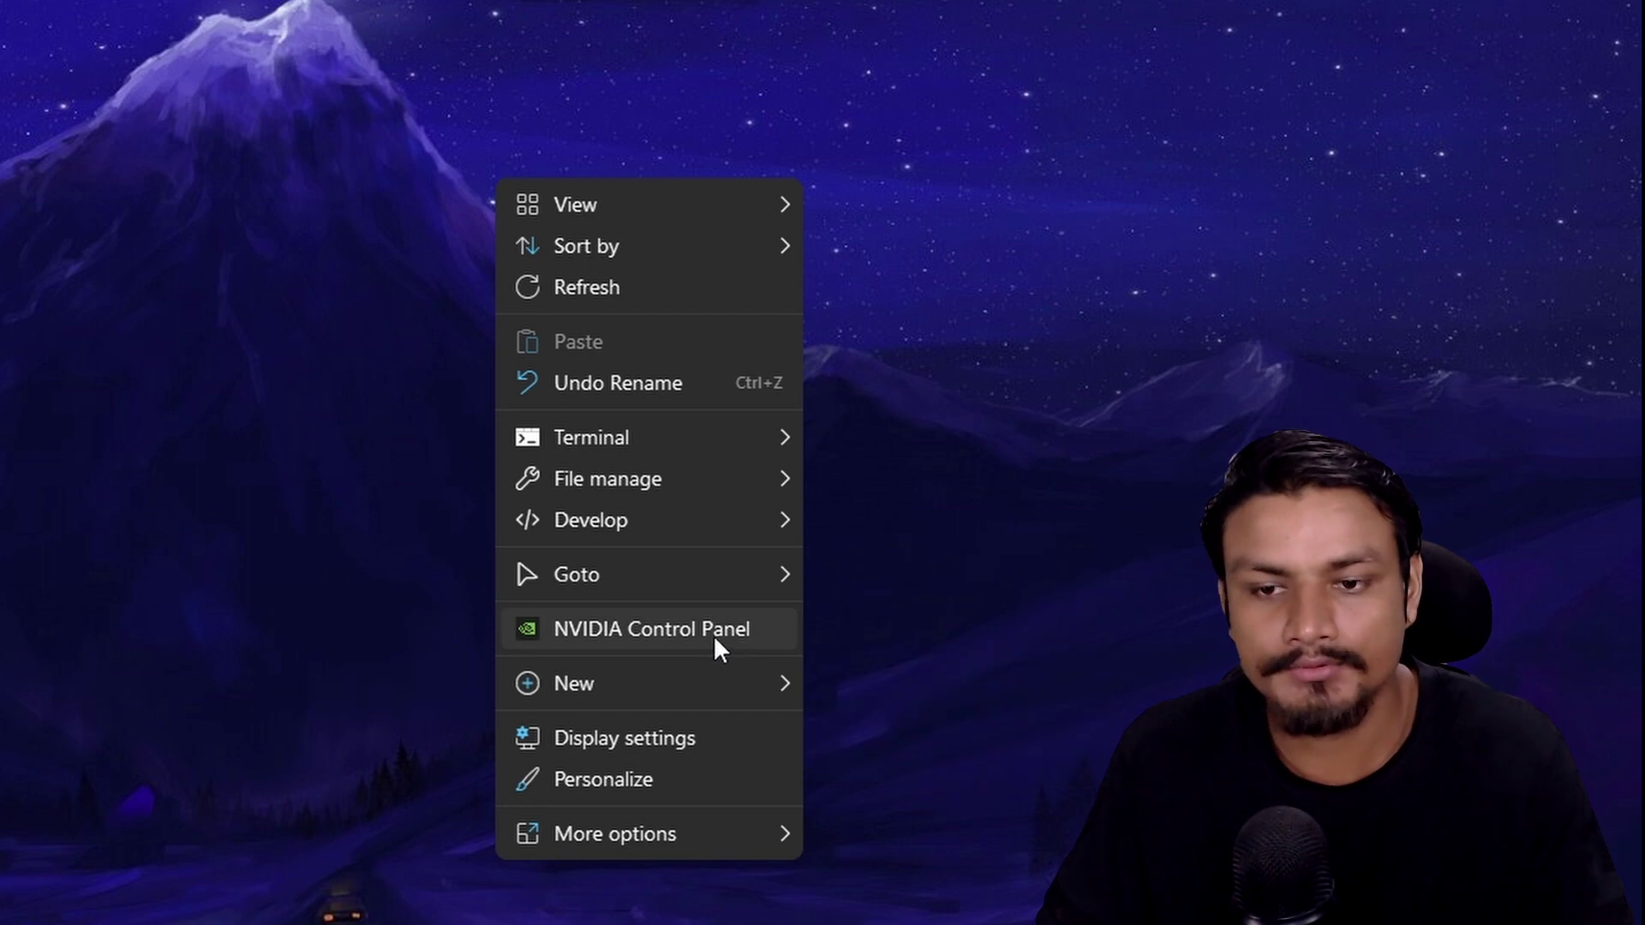
# Open and dismiss the Start menu, then bring up the Downloads window from the taskbar
pyautogui.press('super')
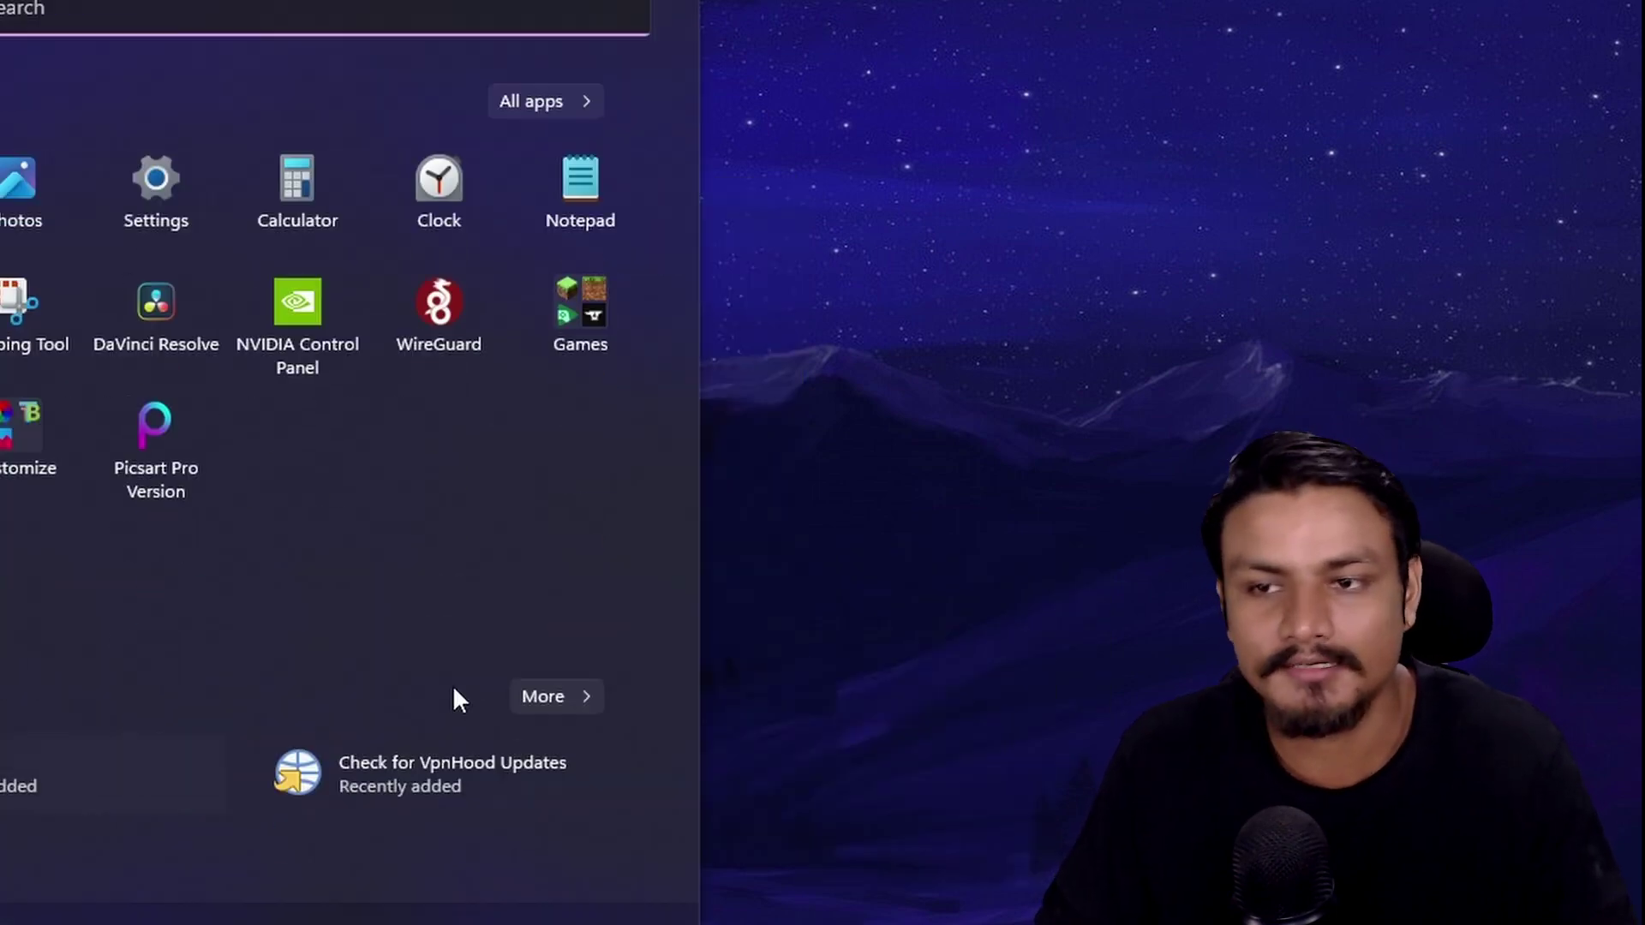
pyautogui.click(874, 514)
pyautogui.rightClick(373, 816)
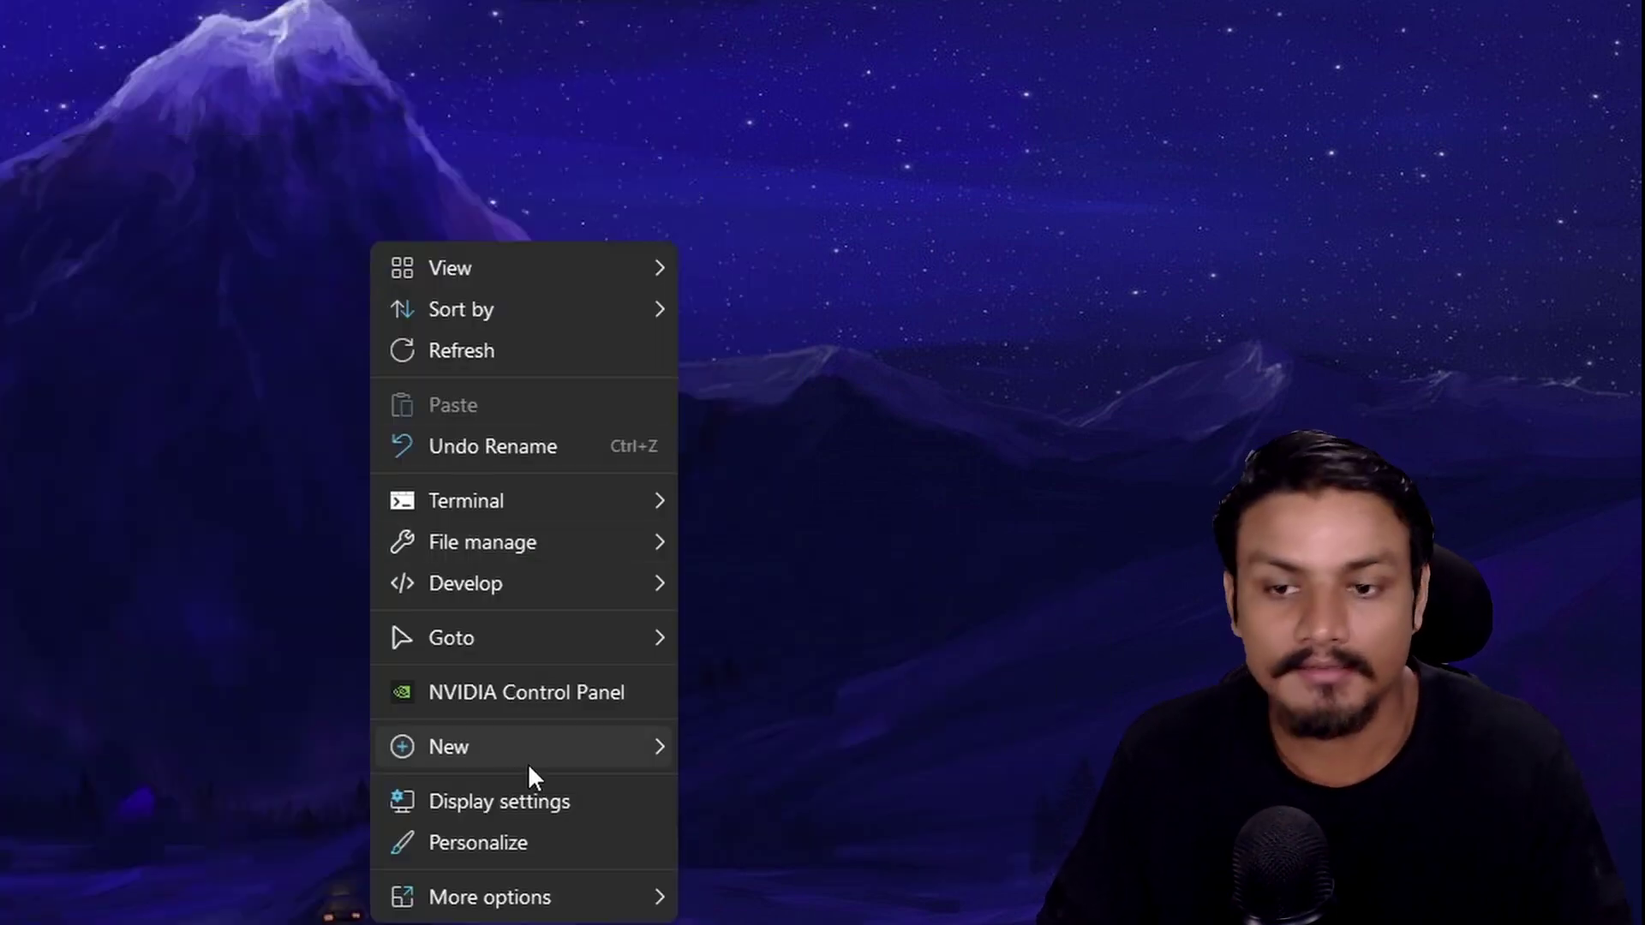
pyautogui.moveTo(527, 891)
pyautogui.click(1001, 473)
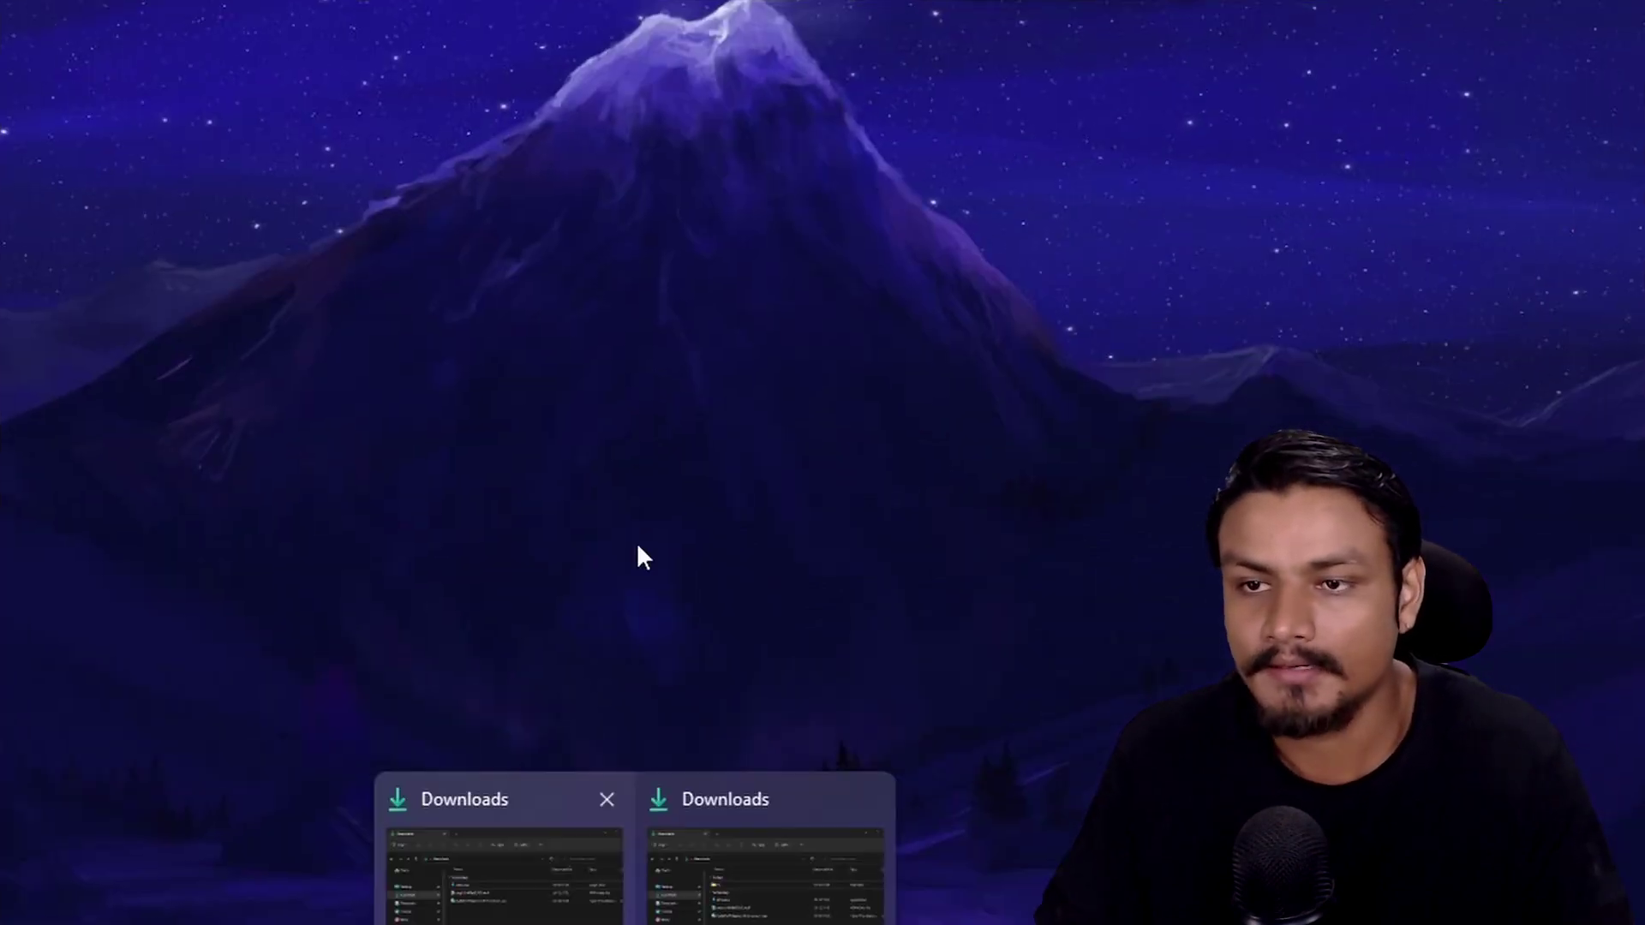
# Bring the Downloads window forward and open the Hi folder's context menu
pyautogui.click(800, 826)
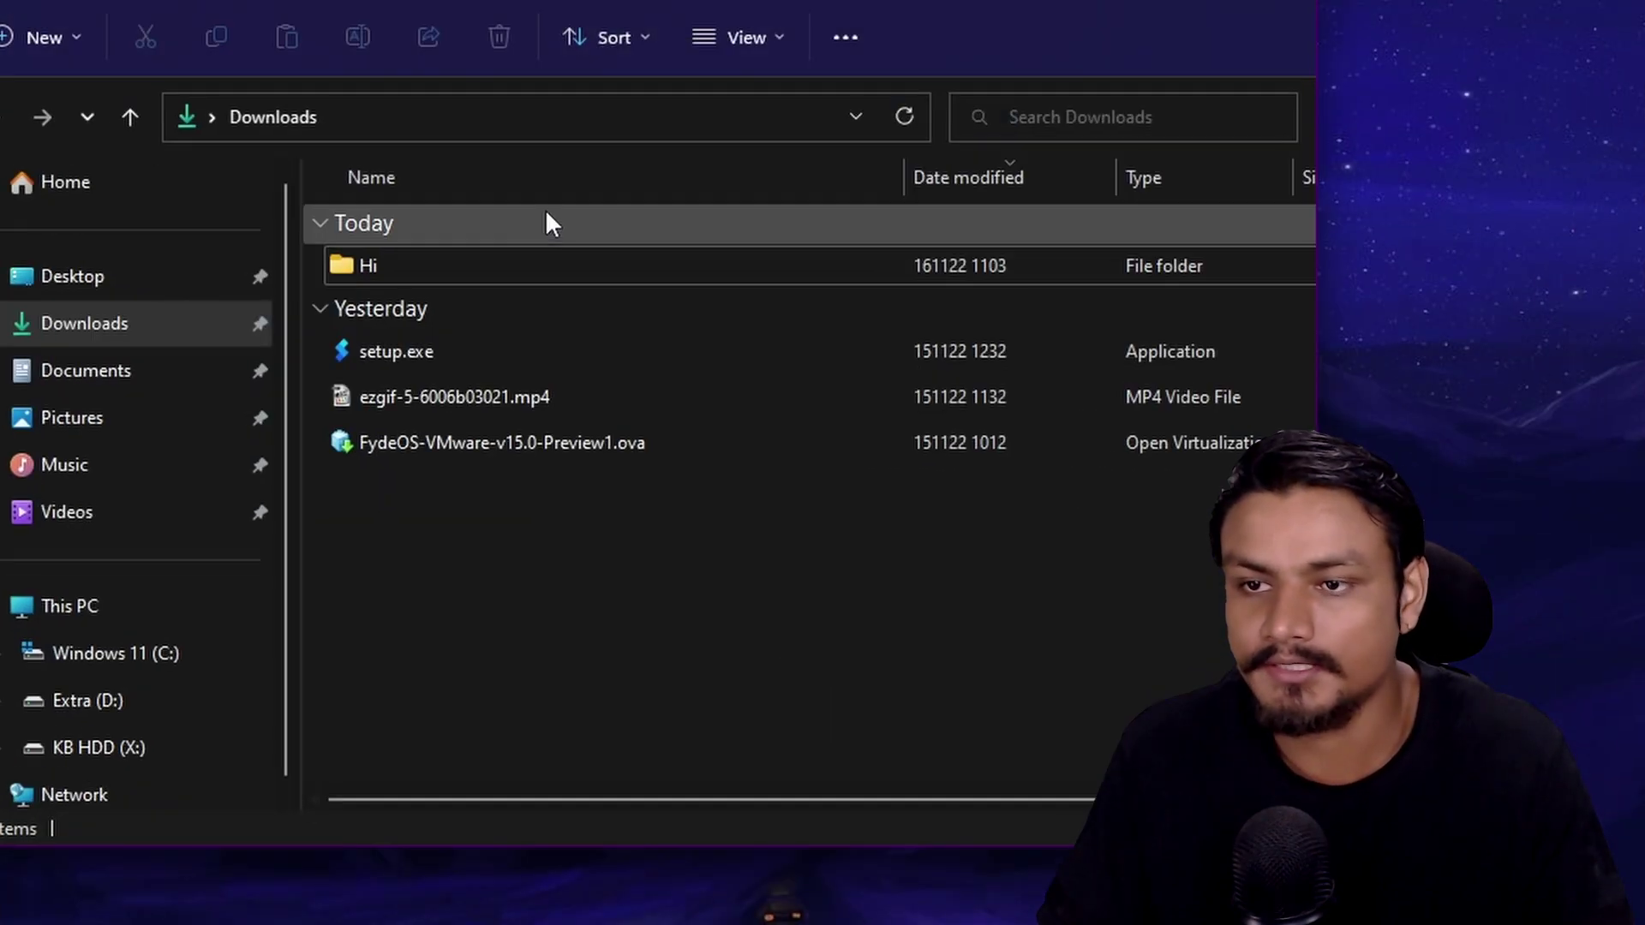
pyautogui.rightClick(444, 280)
pyautogui.click(460, 269)
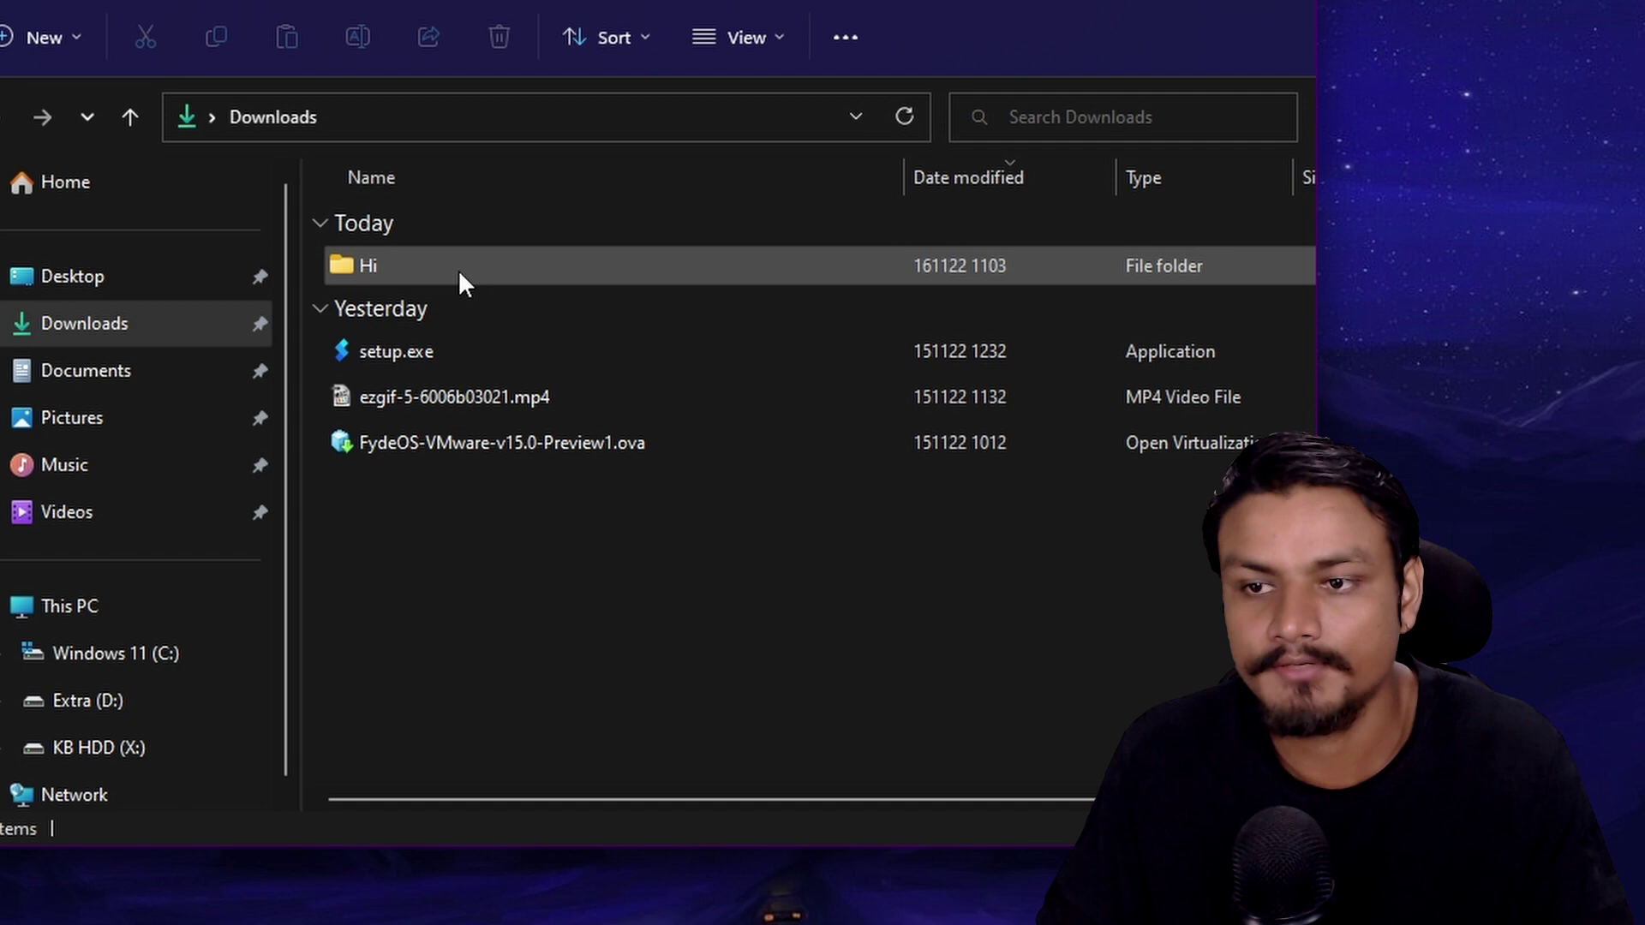
pyautogui.rightClick(460, 269)
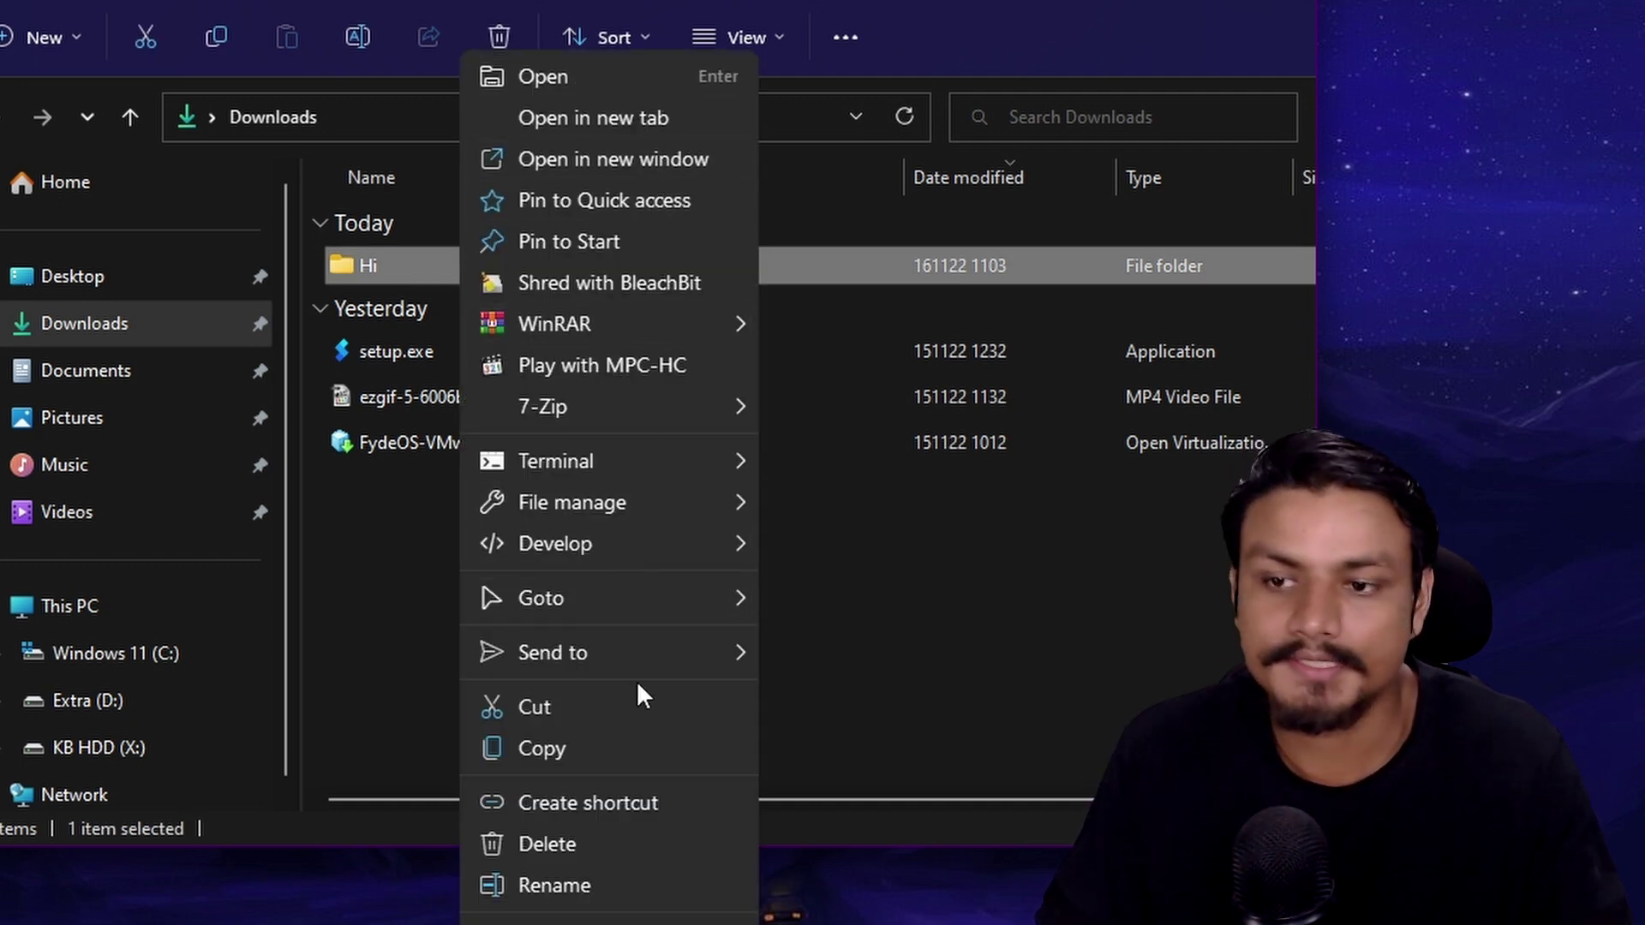
# Browse the Hi folder's Develop, Send to, Goto, File manage, WinRAR and 7-Zip submenus
pyautogui.moveTo(676, 529)
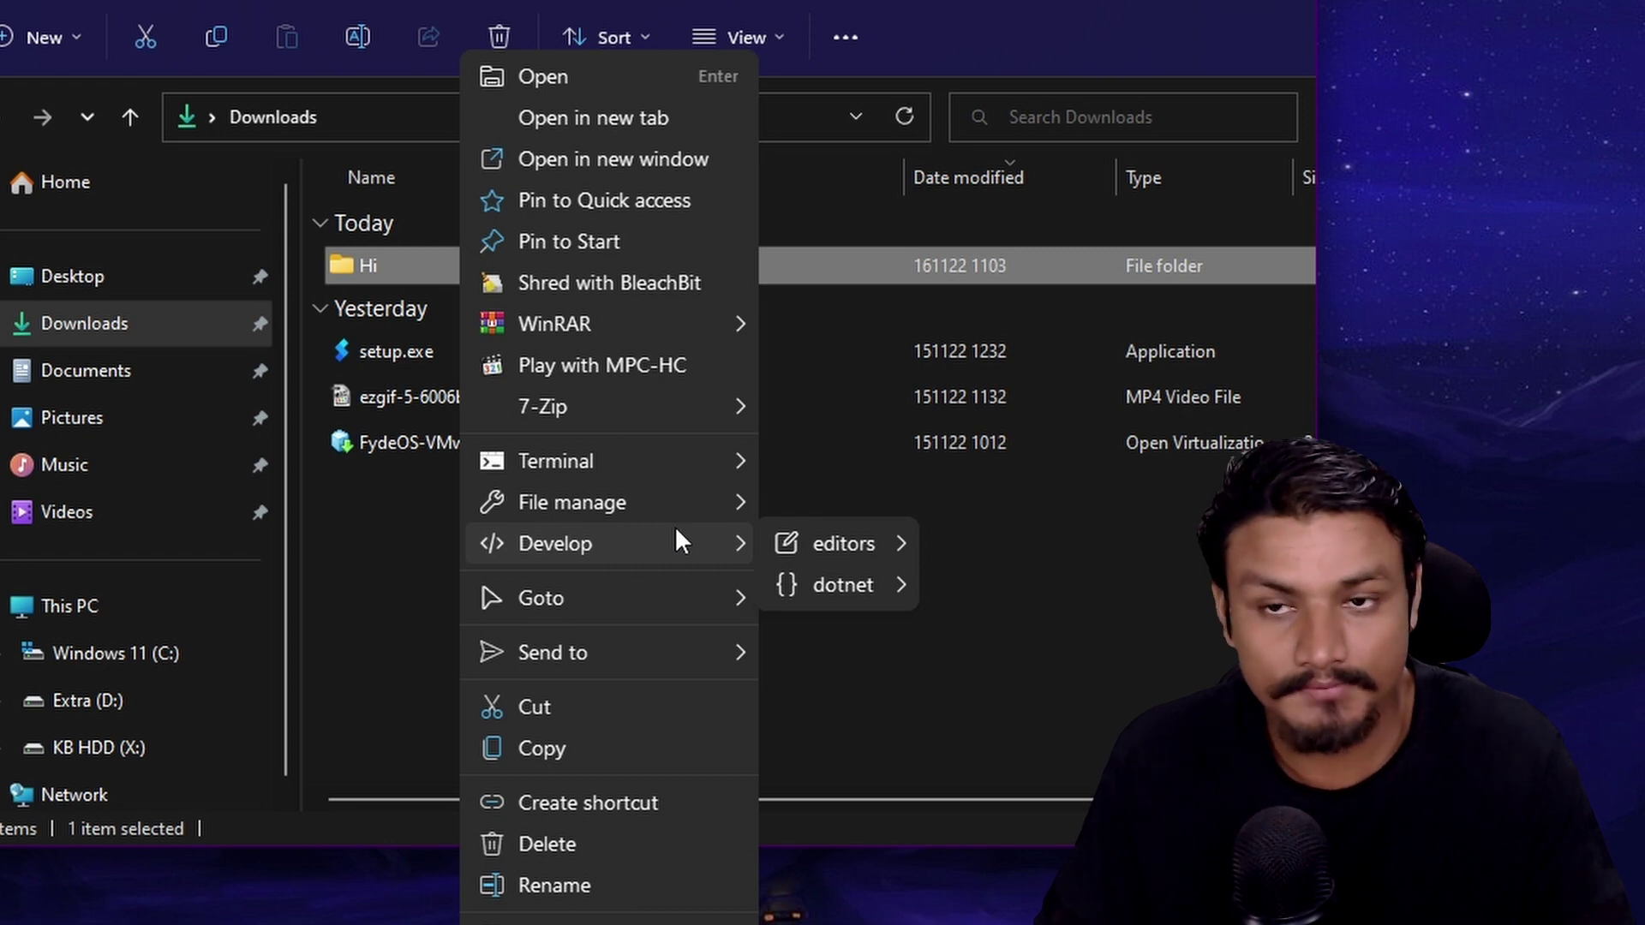
pyautogui.moveTo(600, 922)
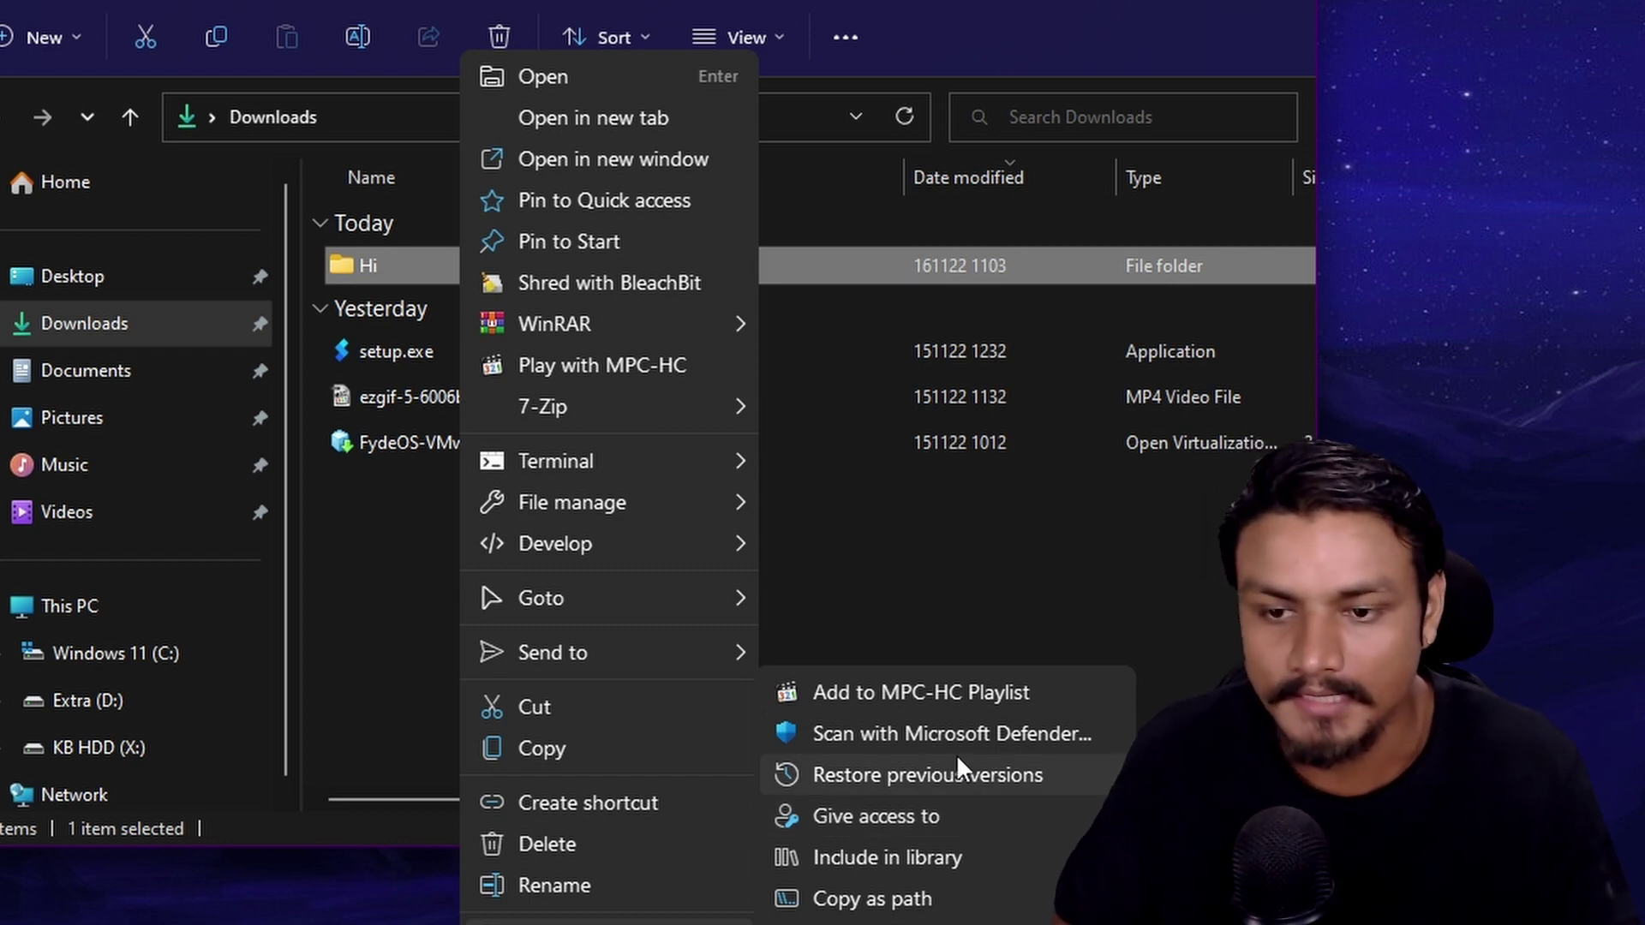
pyautogui.moveTo(688, 649)
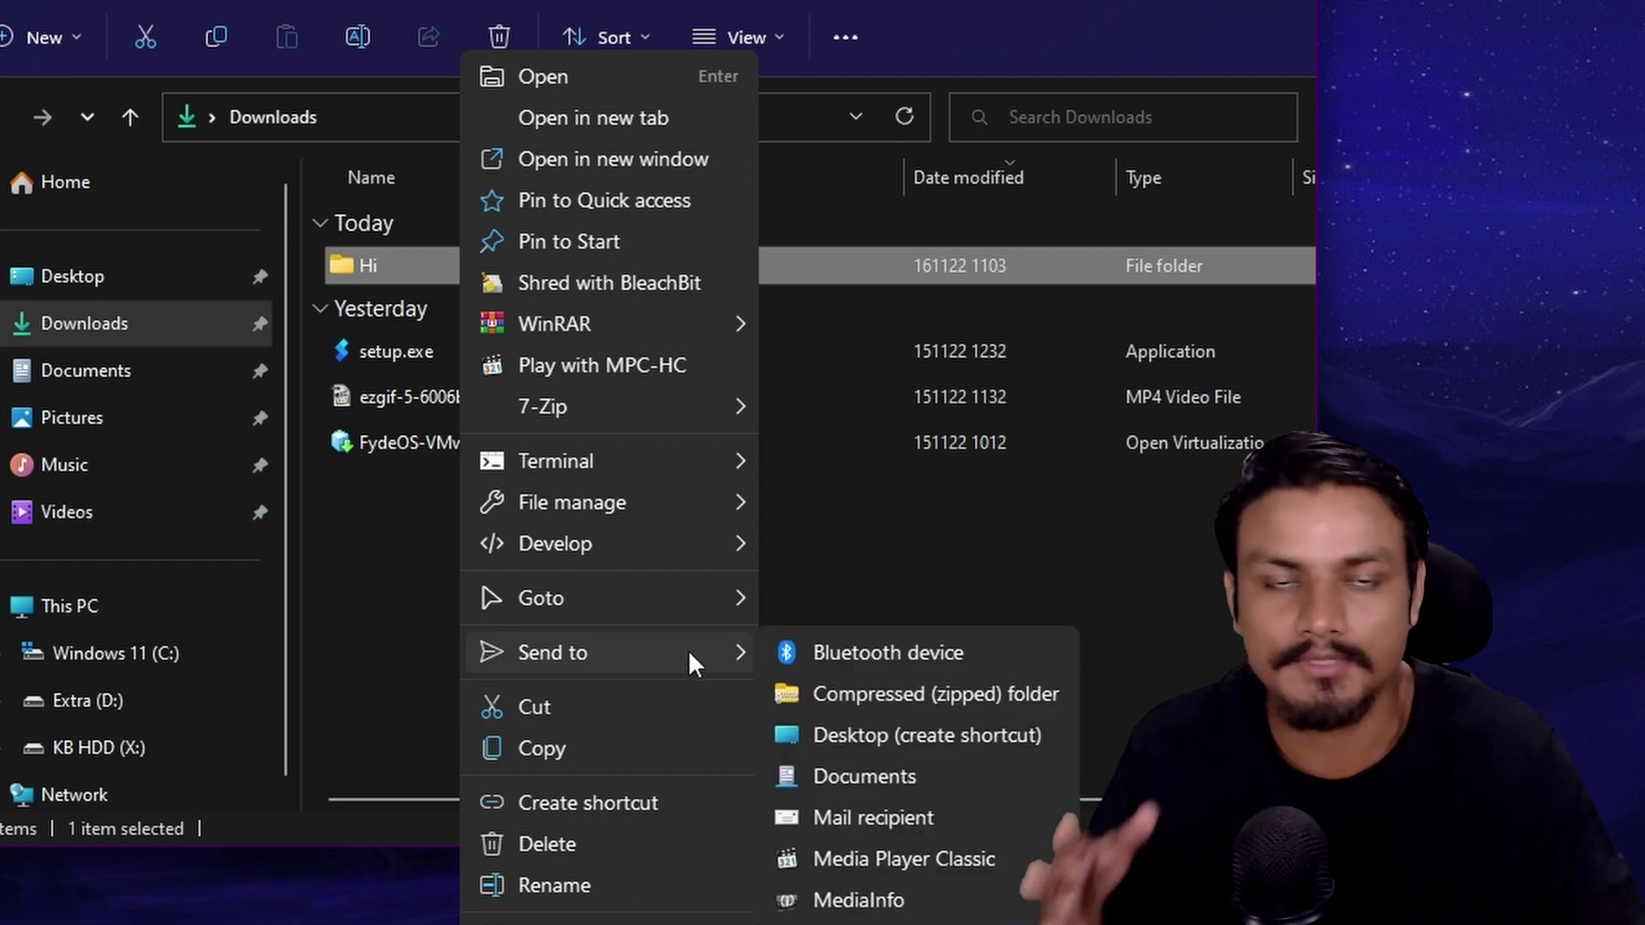
pyautogui.moveTo(702, 594)
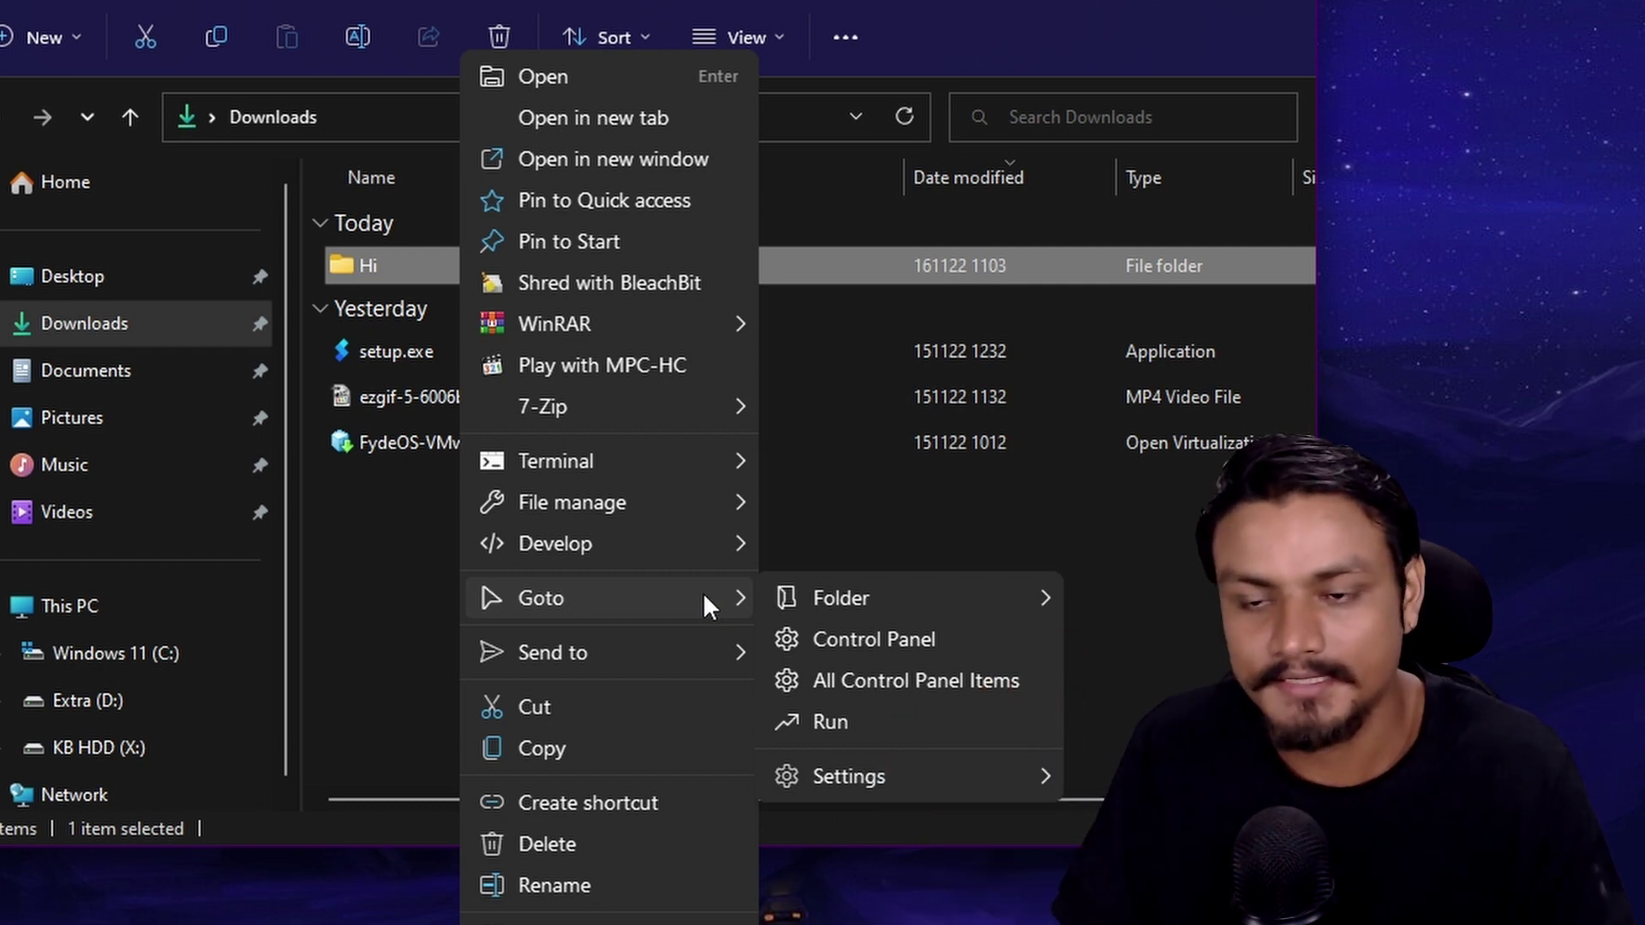
pyautogui.moveTo(732, 547)
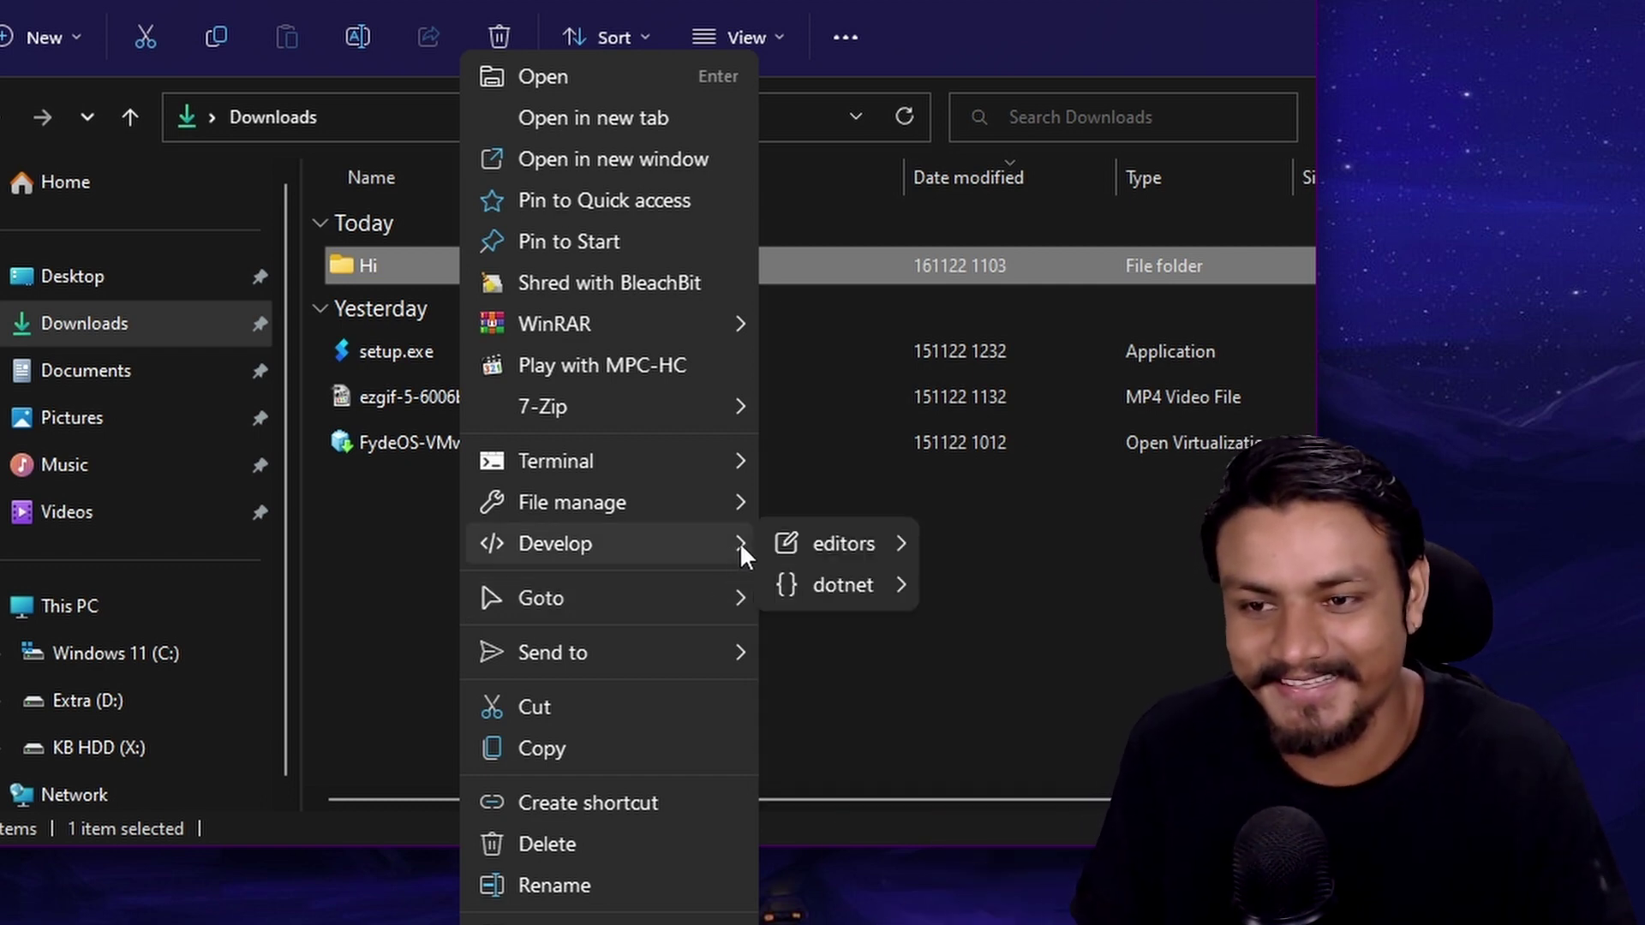
pyautogui.moveTo(725, 514)
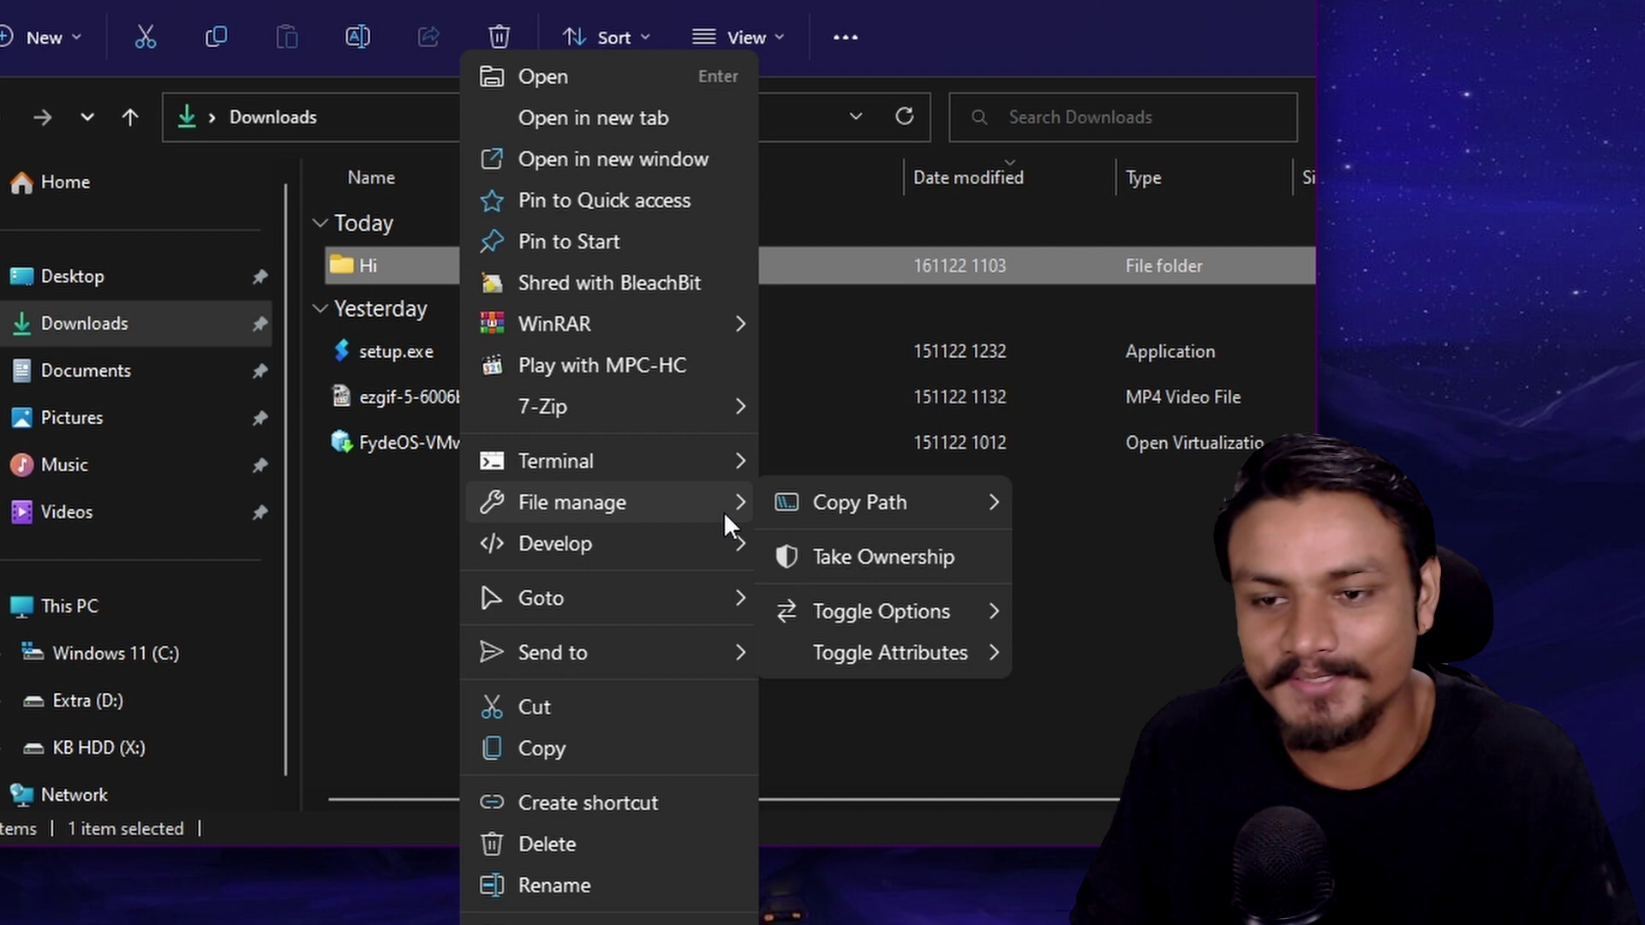
pyautogui.moveTo(573, 329)
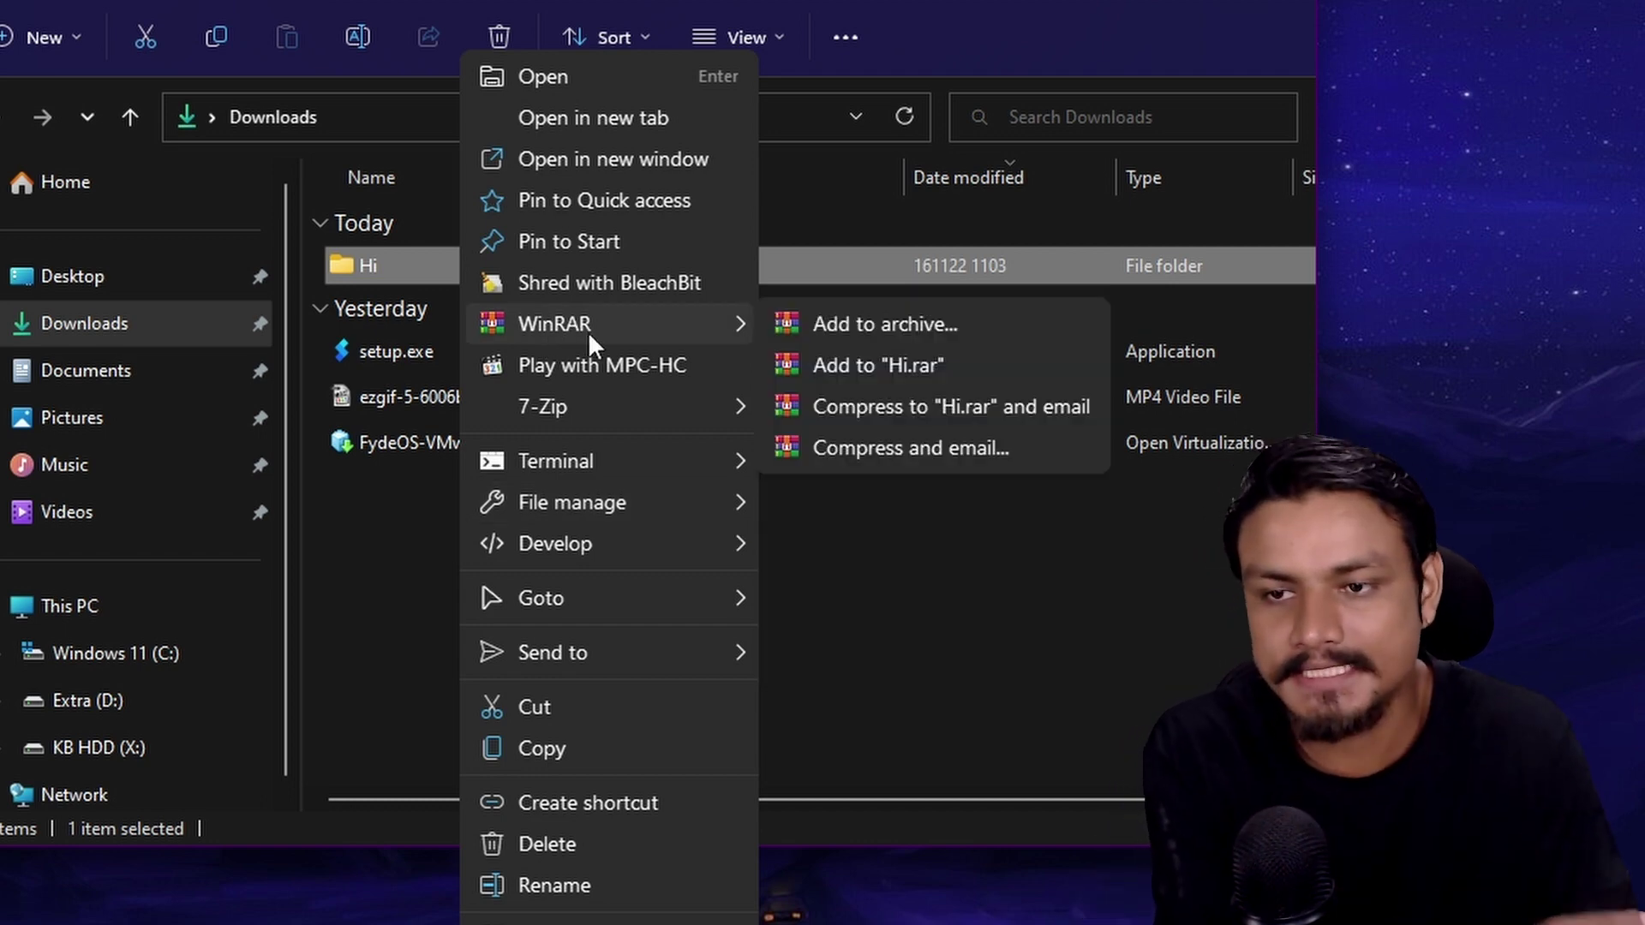
pyautogui.moveTo(625, 416)
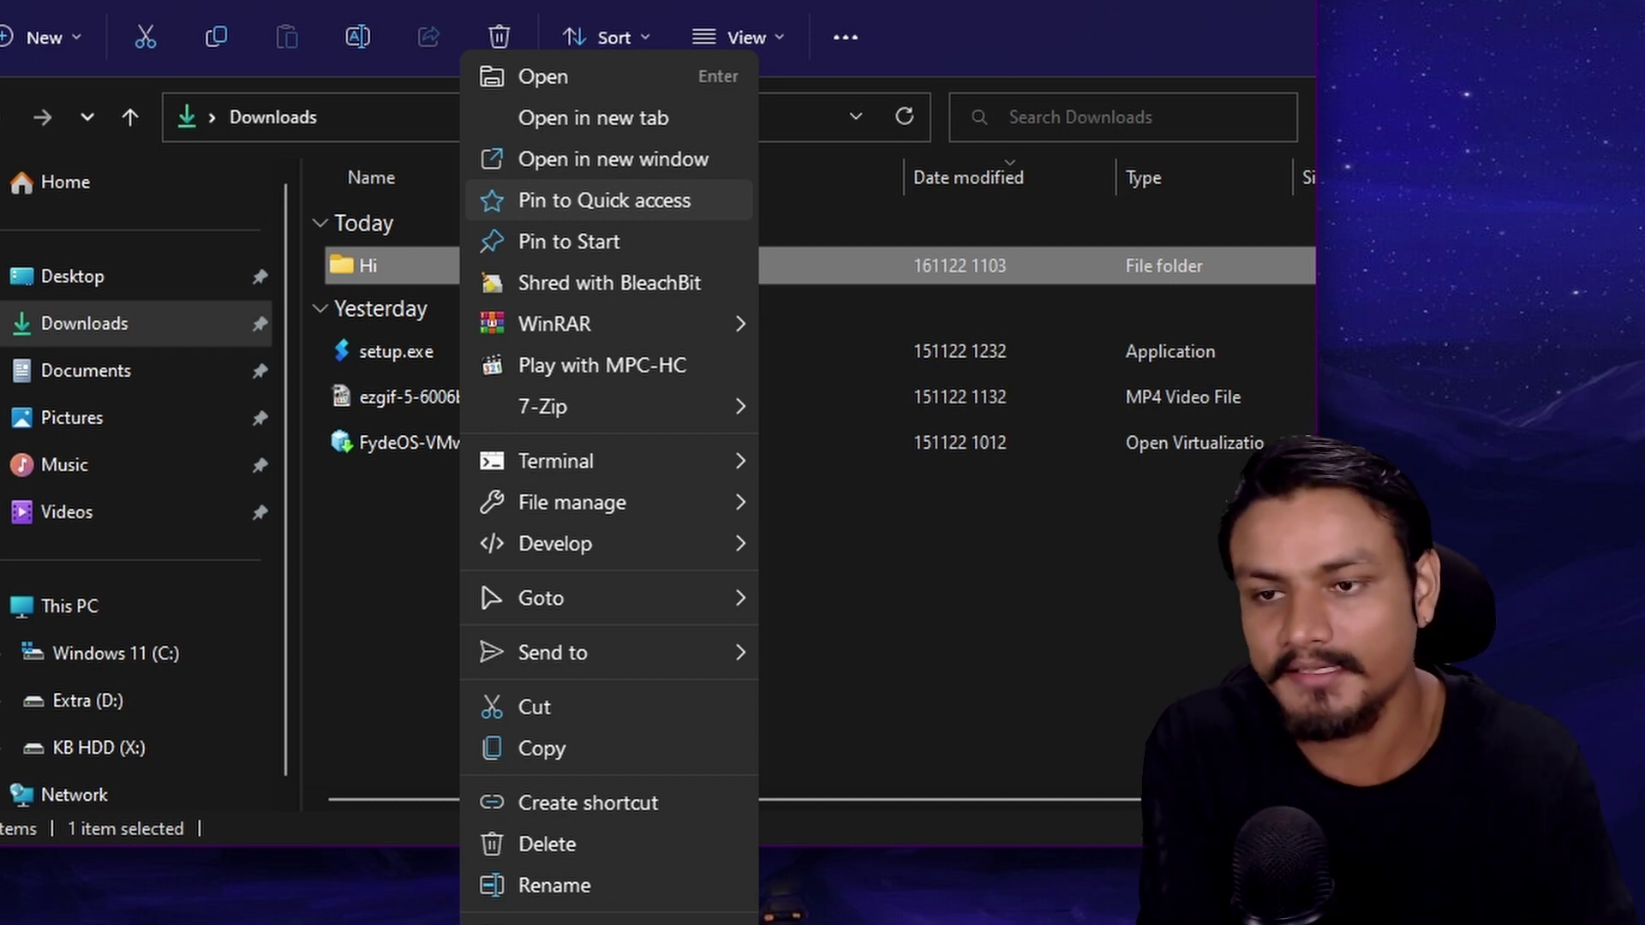
pyautogui.moveTo(657, 336)
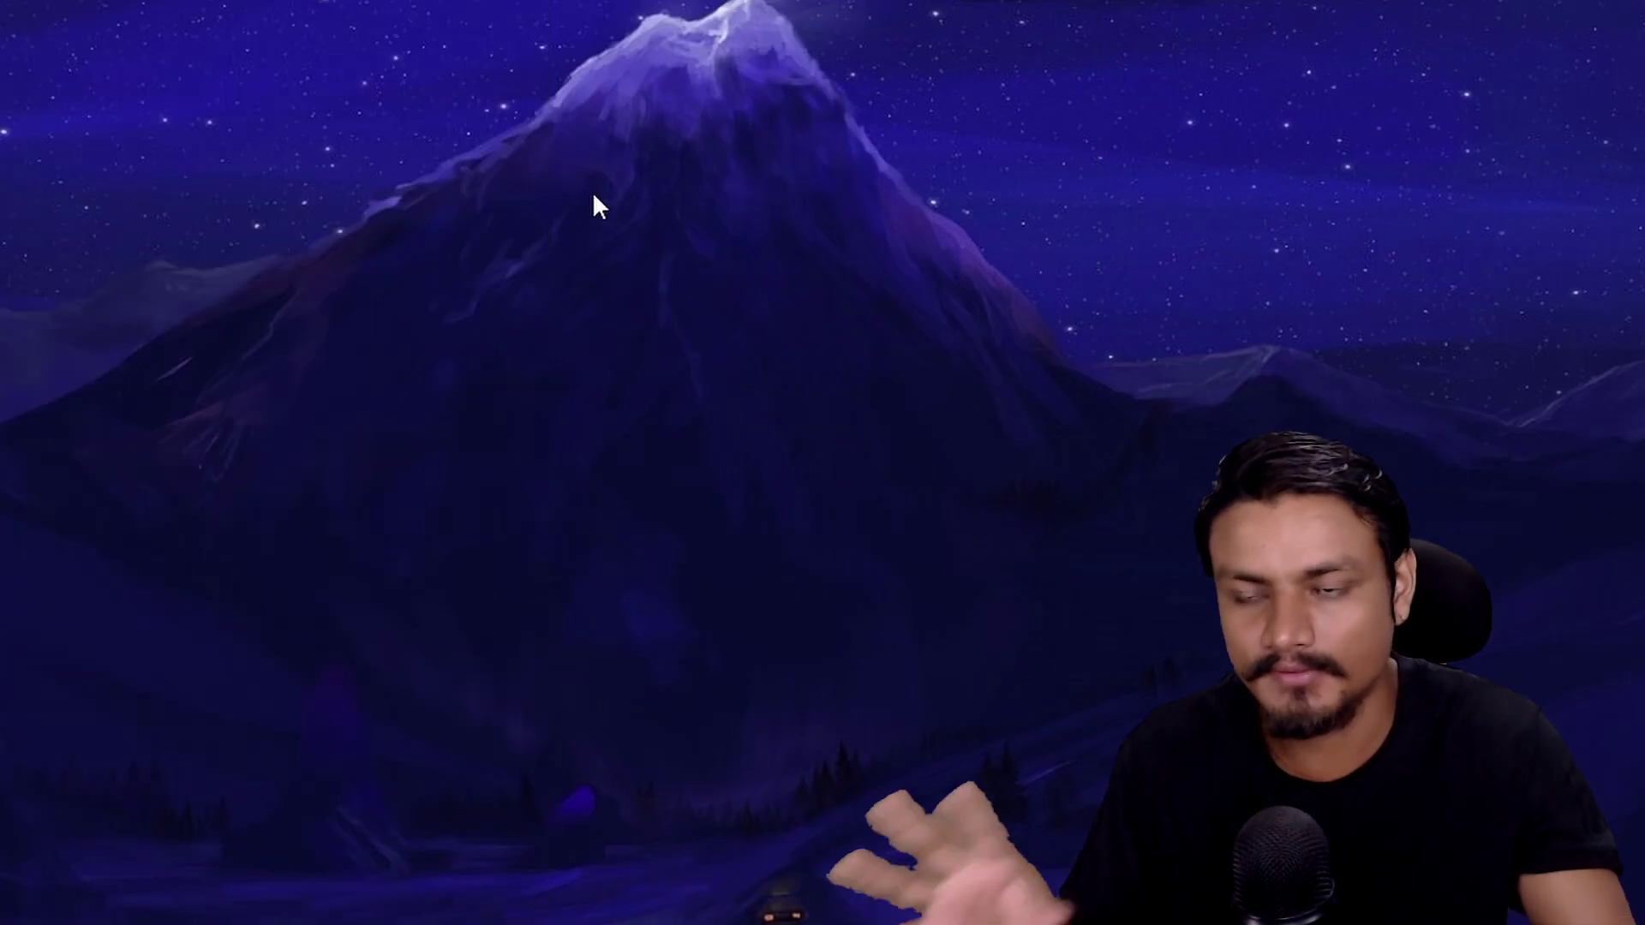
pyautogui.rightClick(225, 14)
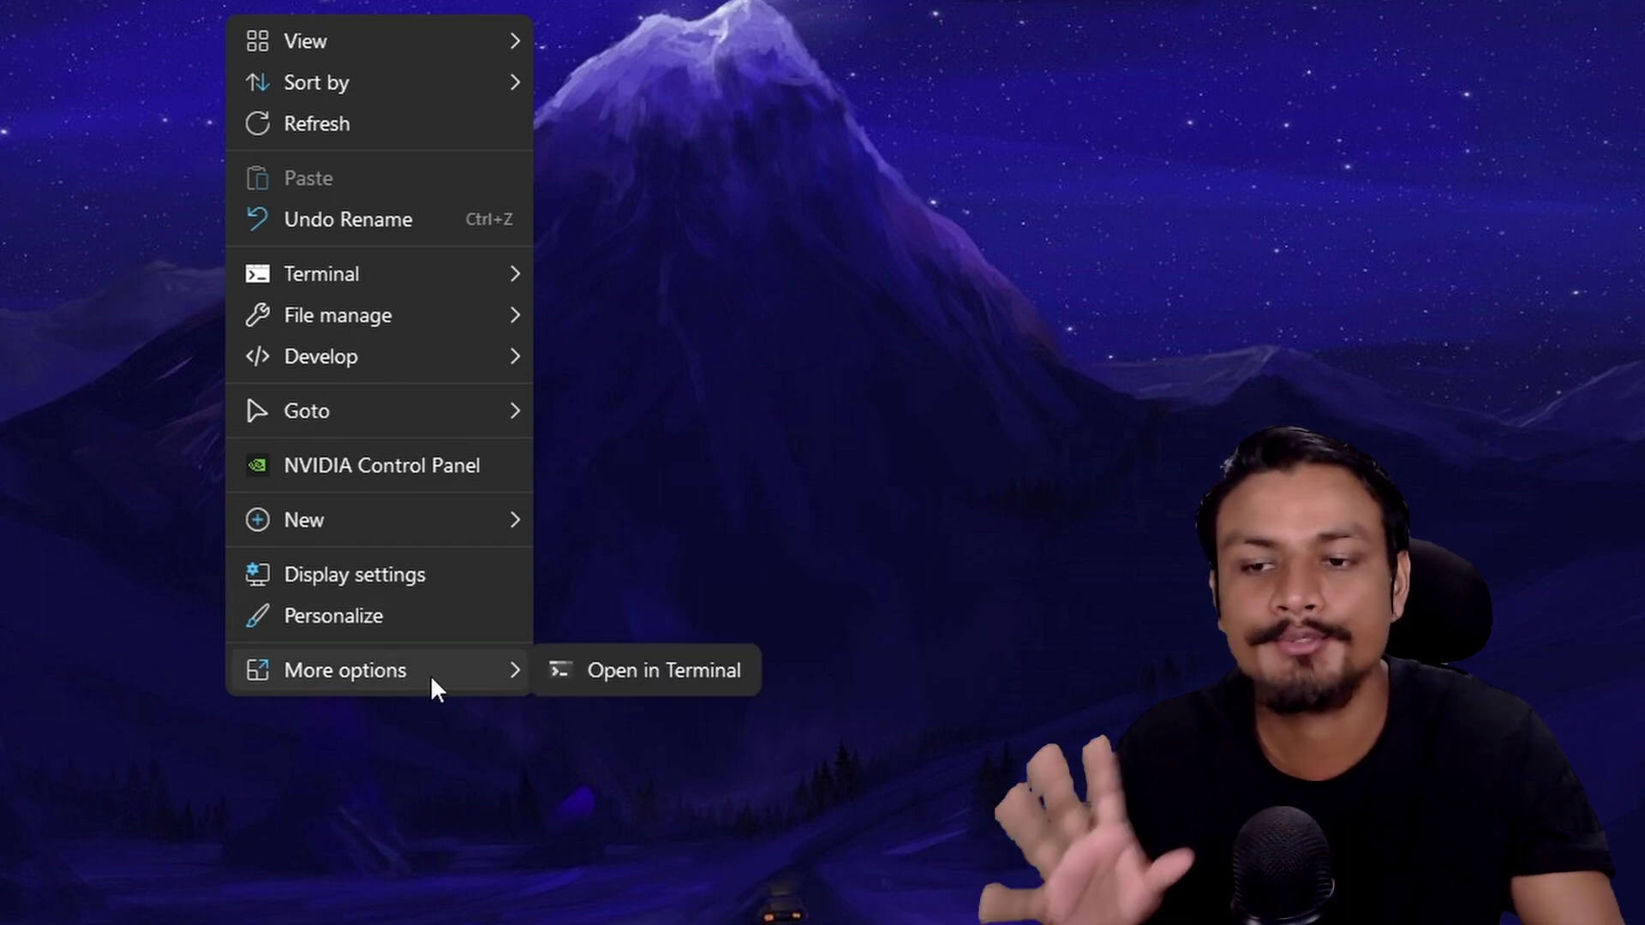
pyautogui.click(1016, 387)
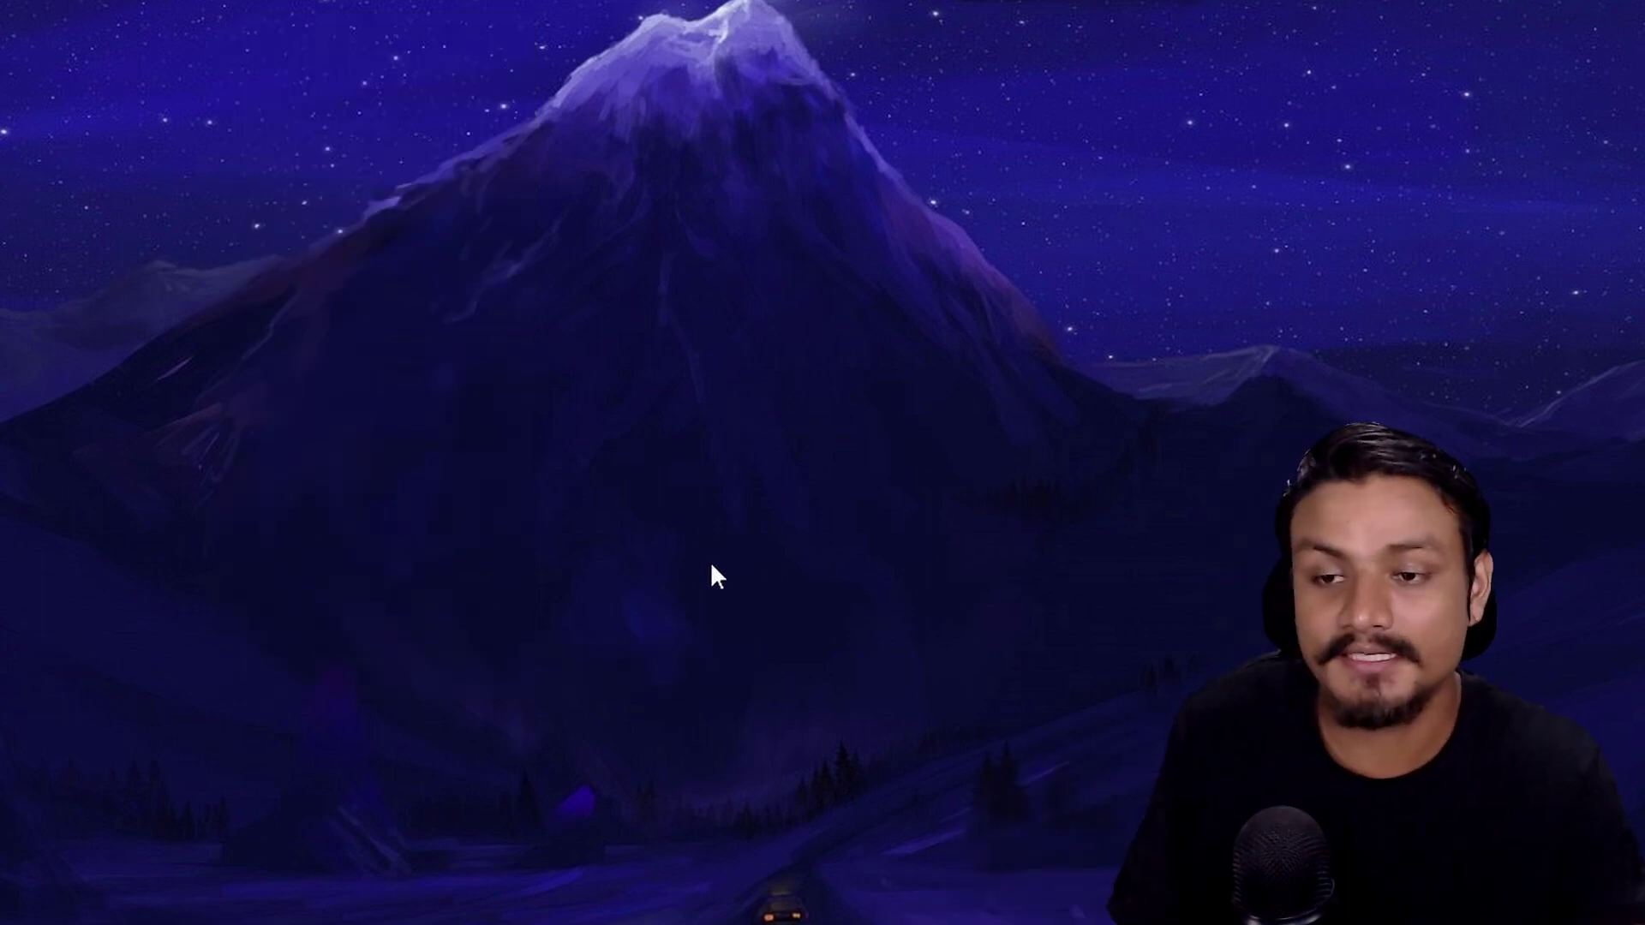